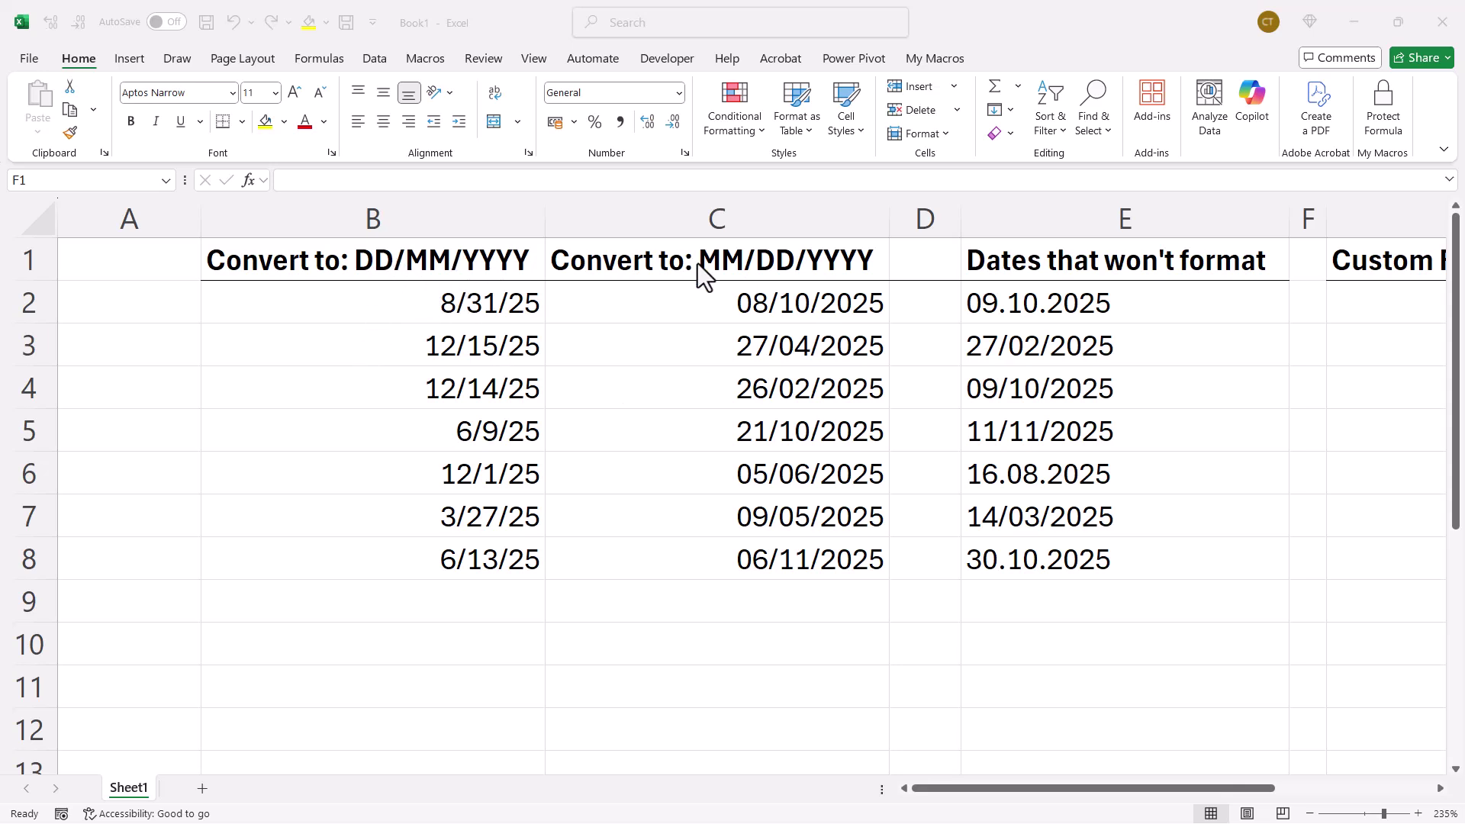
Step: Preview the other date columns, scrolling right to Custom Format and back to column B
click(1340, 800)
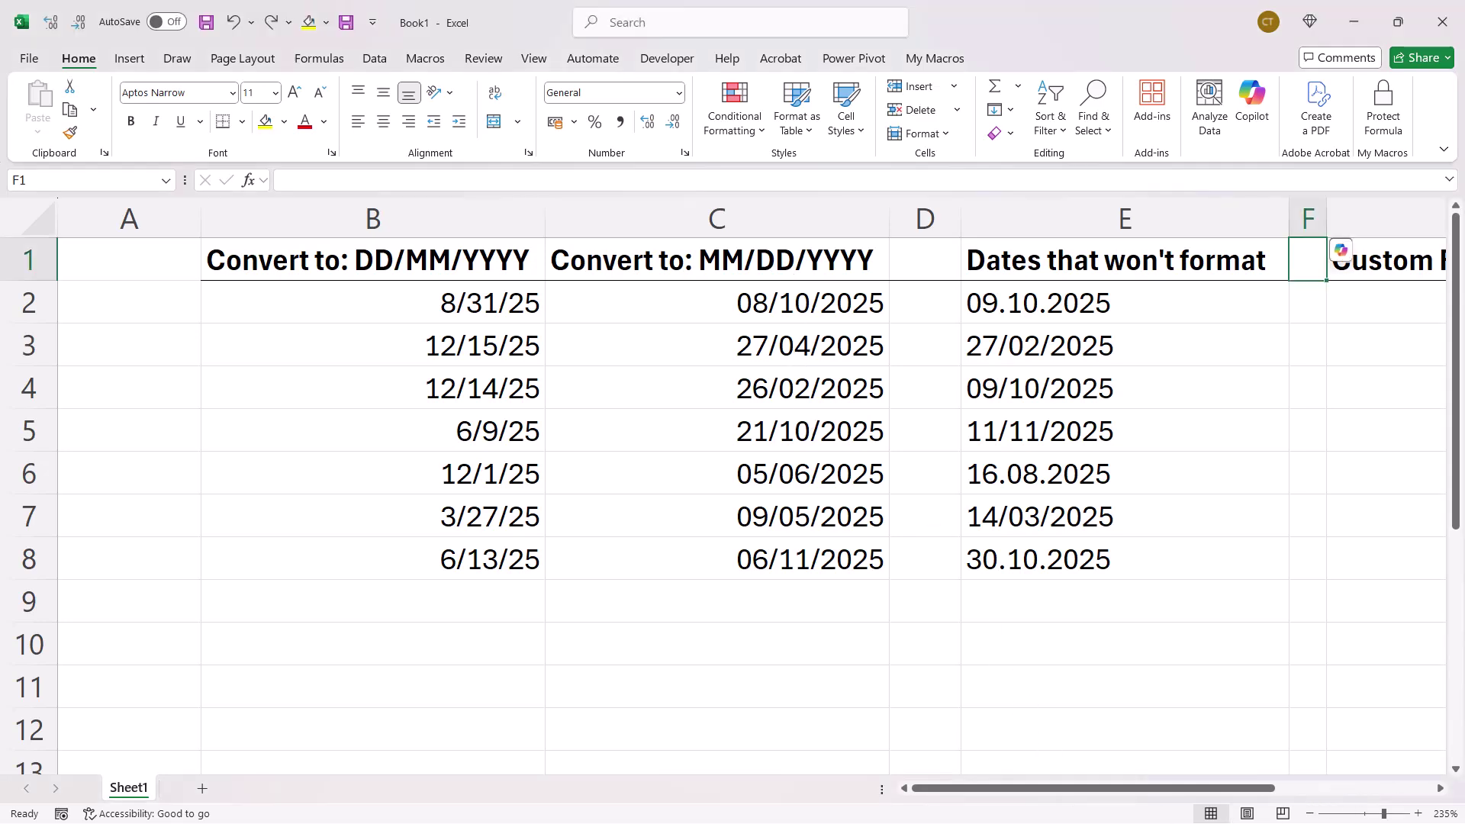
click(1440, 788)
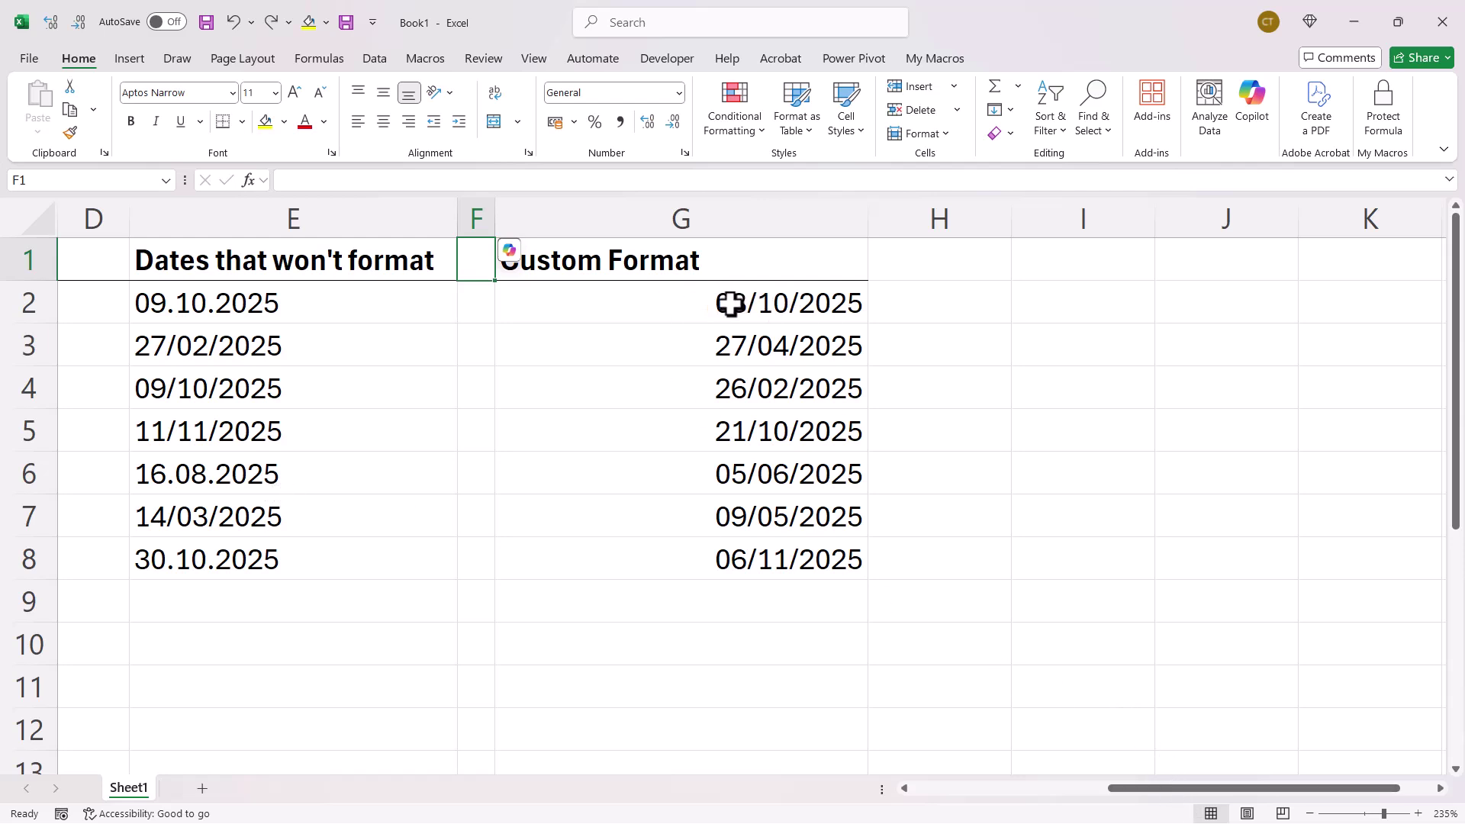
drag(1132, 797, 909, 800)
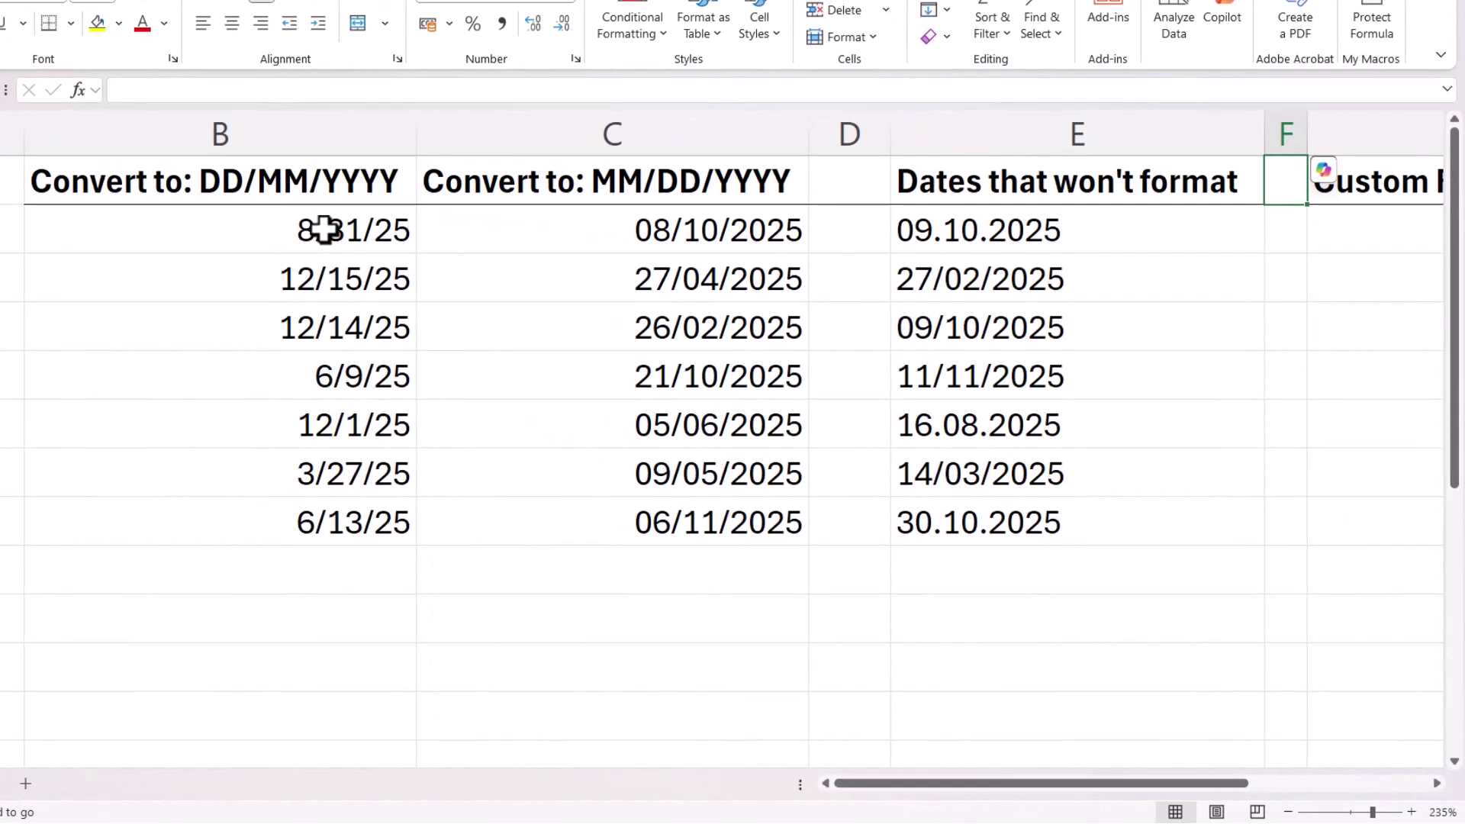
Step: Select the dates B2:B8 and open the Format Cells dialog from the right-click menu, then close it
drag(325, 229, 311, 517)
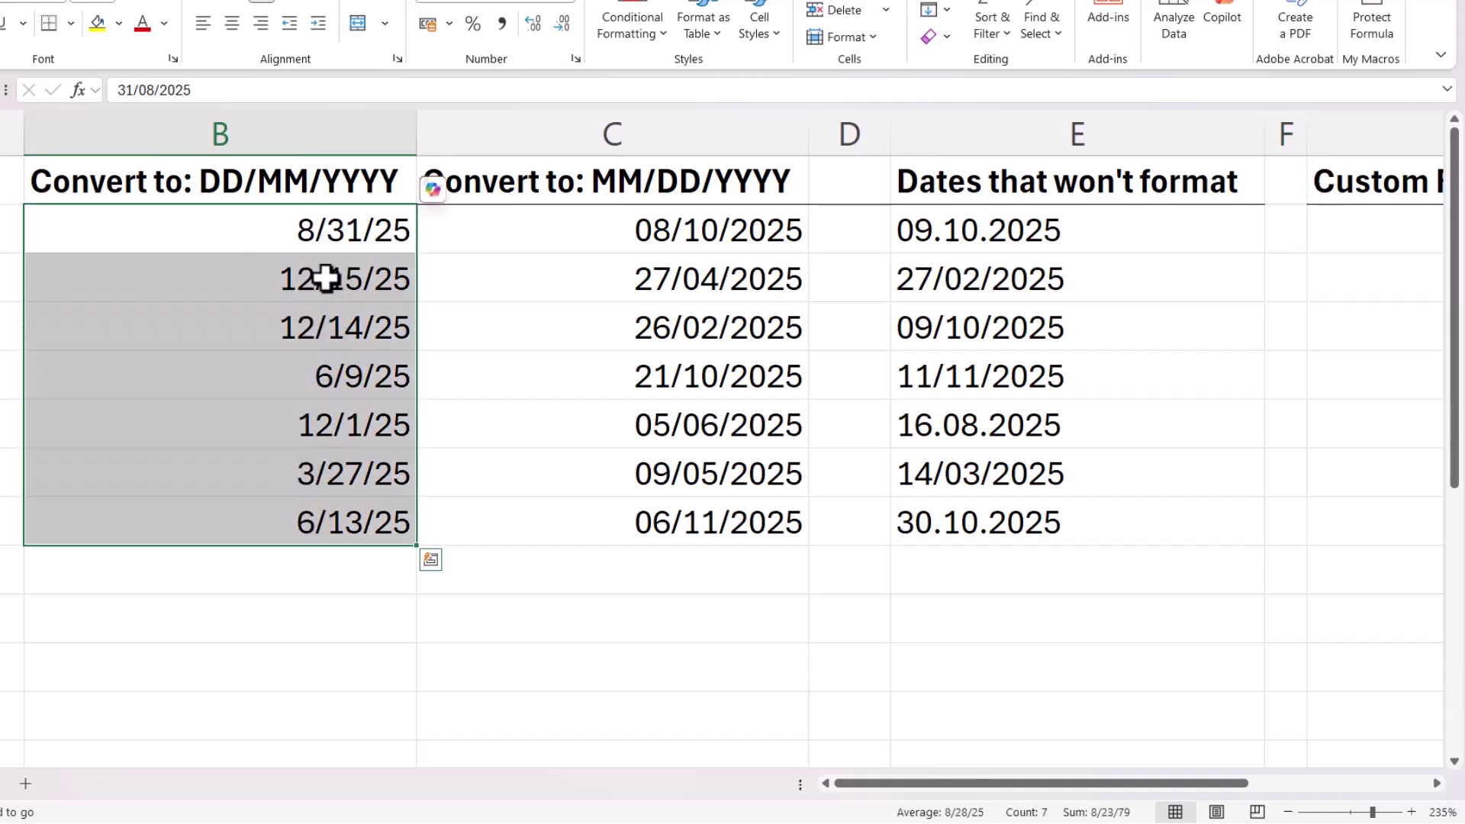
right_click(327, 277)
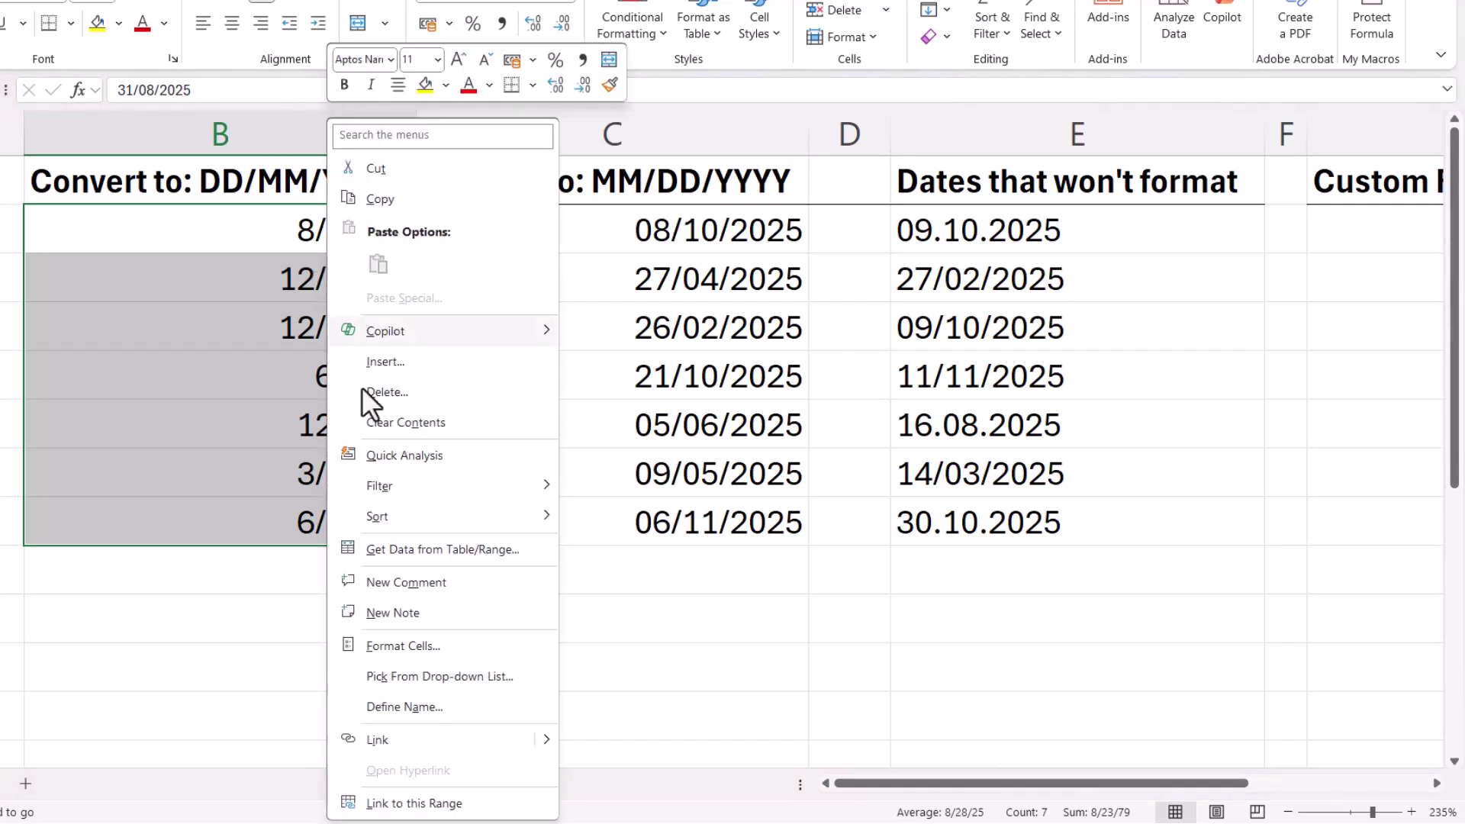
click(404, 646)
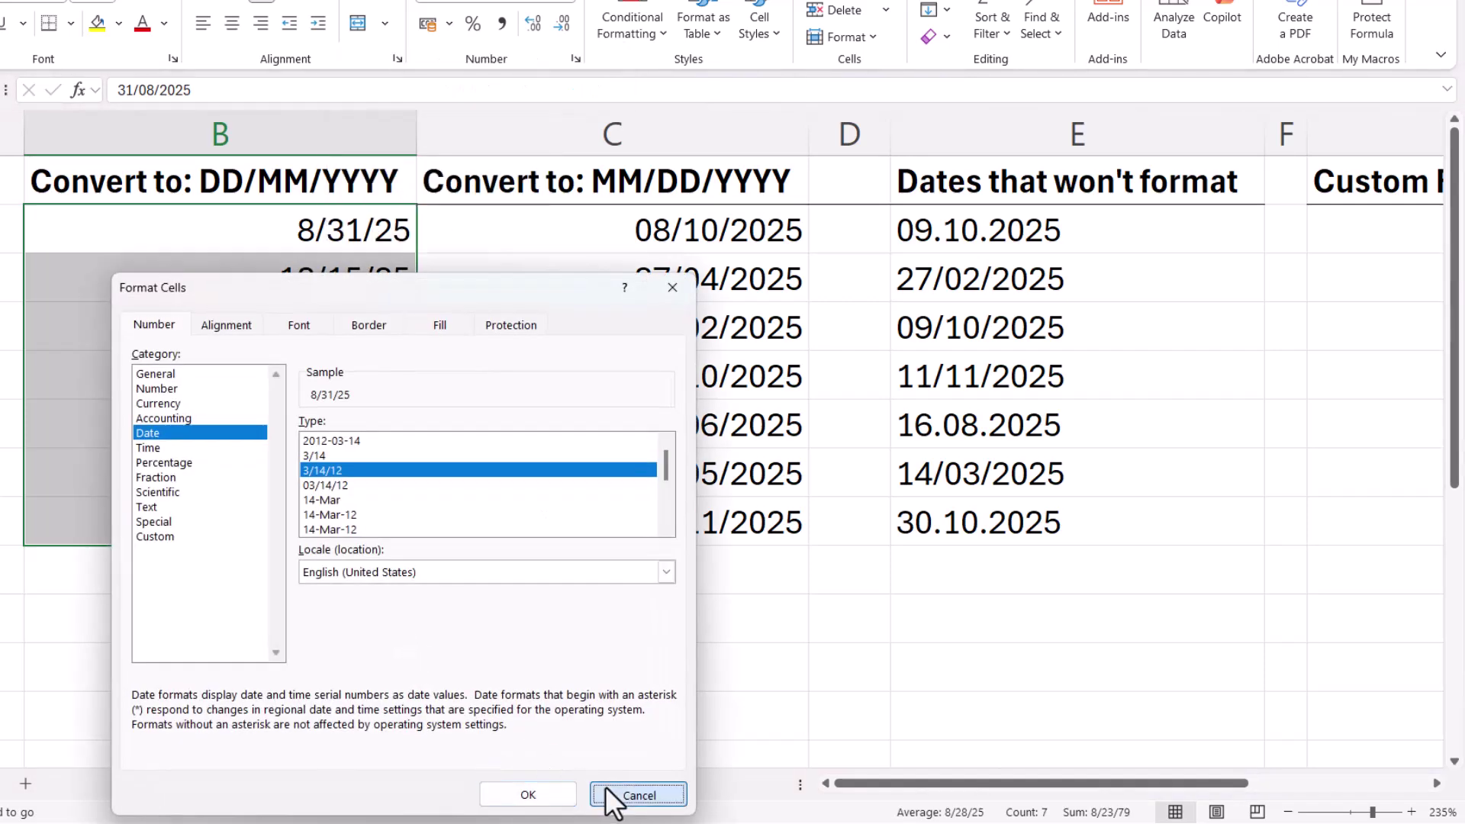
click(612, 794)
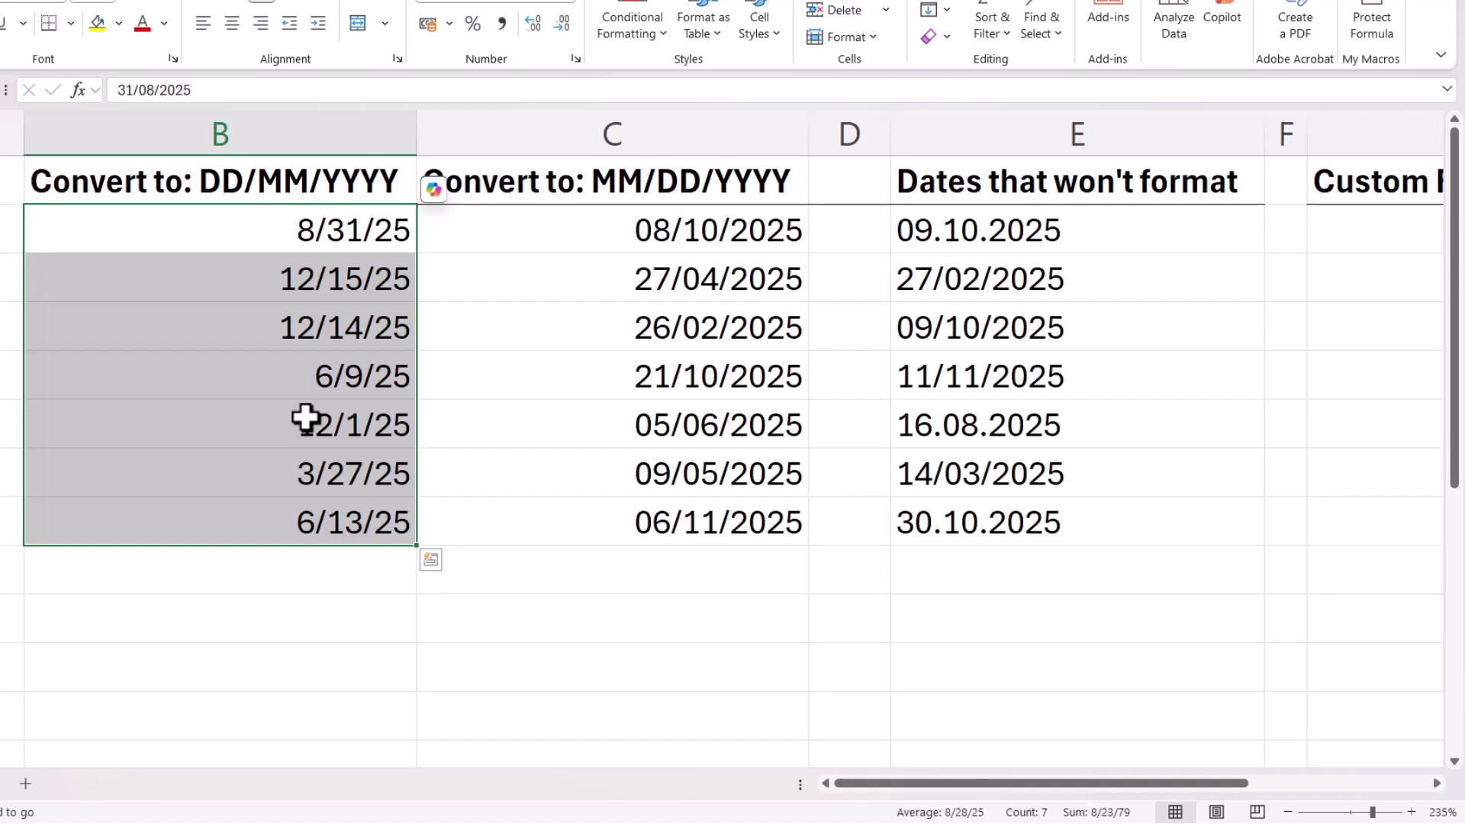
Step: Apply the English (United Kingdom) date format to B2:B8, then select C2:C8
key(ctrl+1)
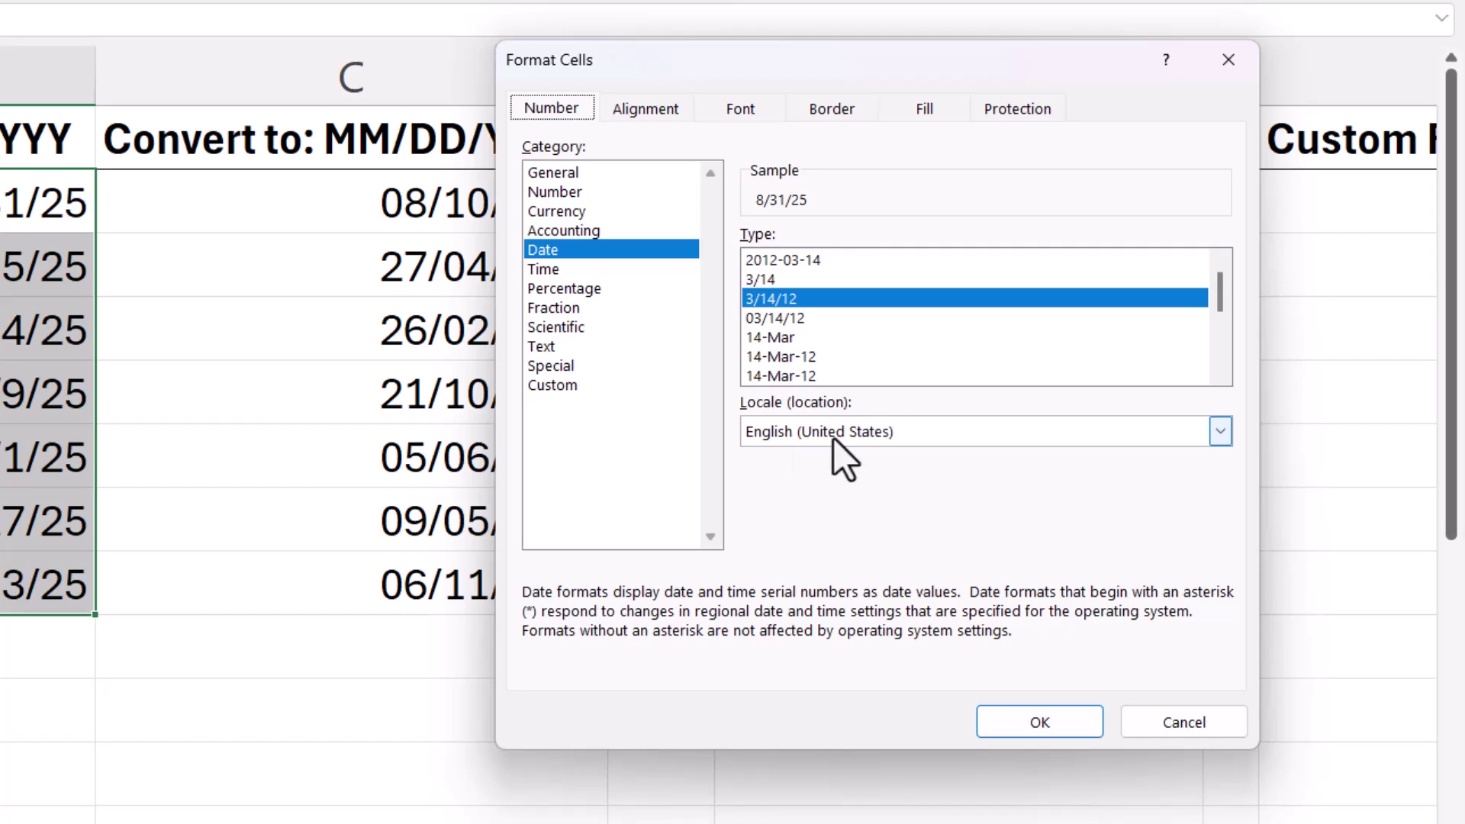
click(1221, 434)
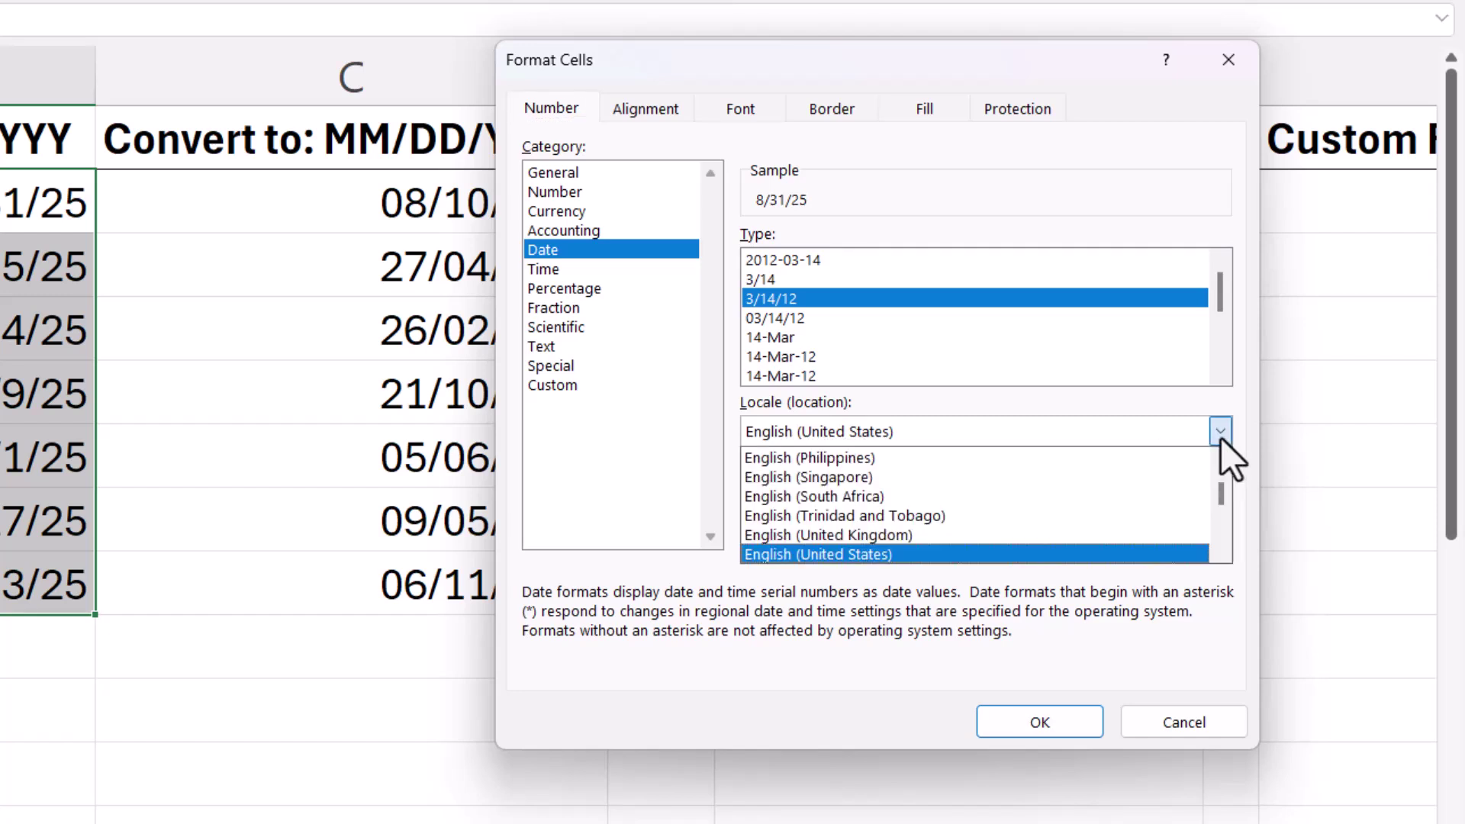
click(917, 535)
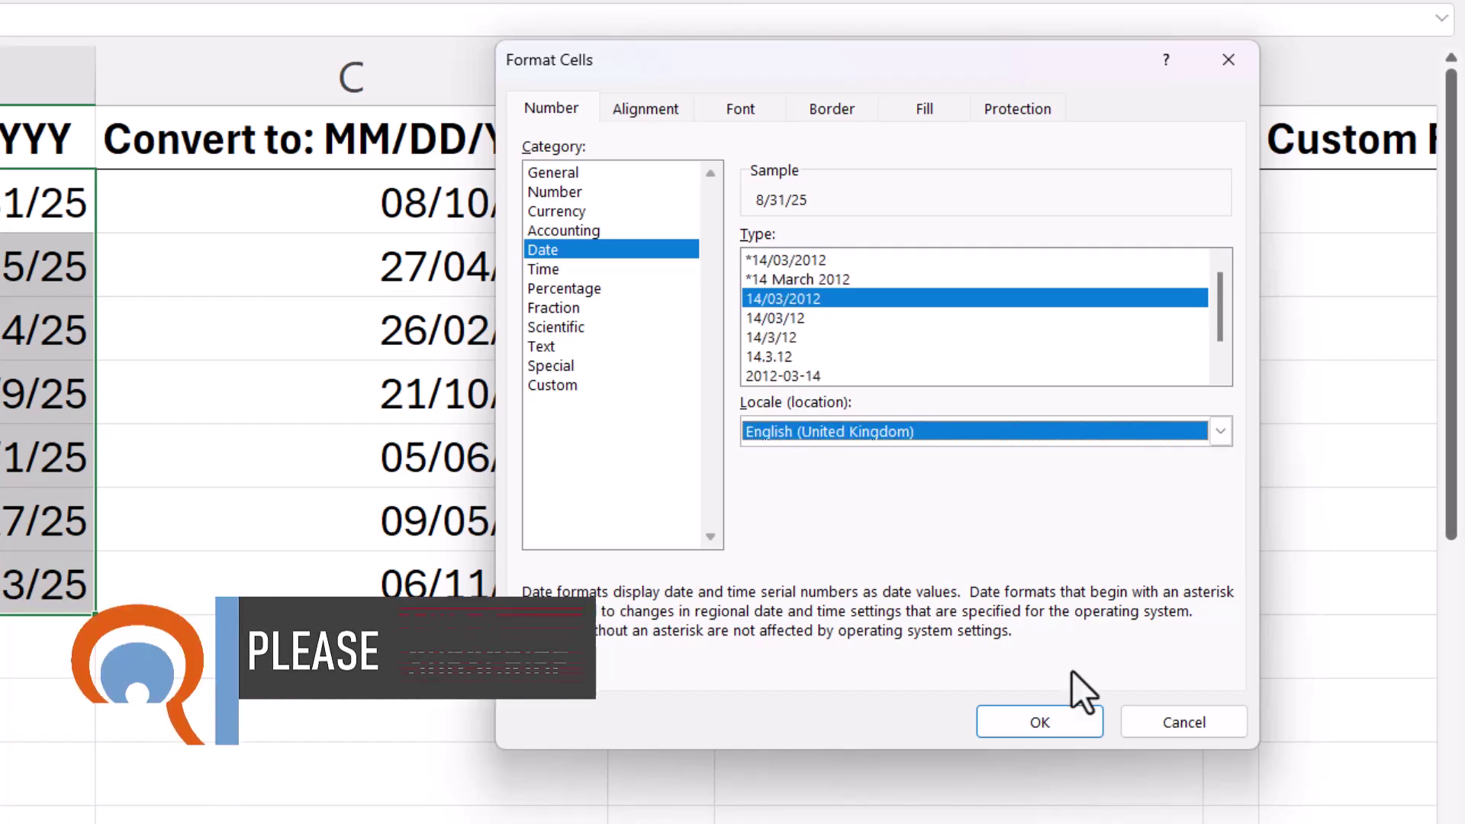
click(1064, 721)
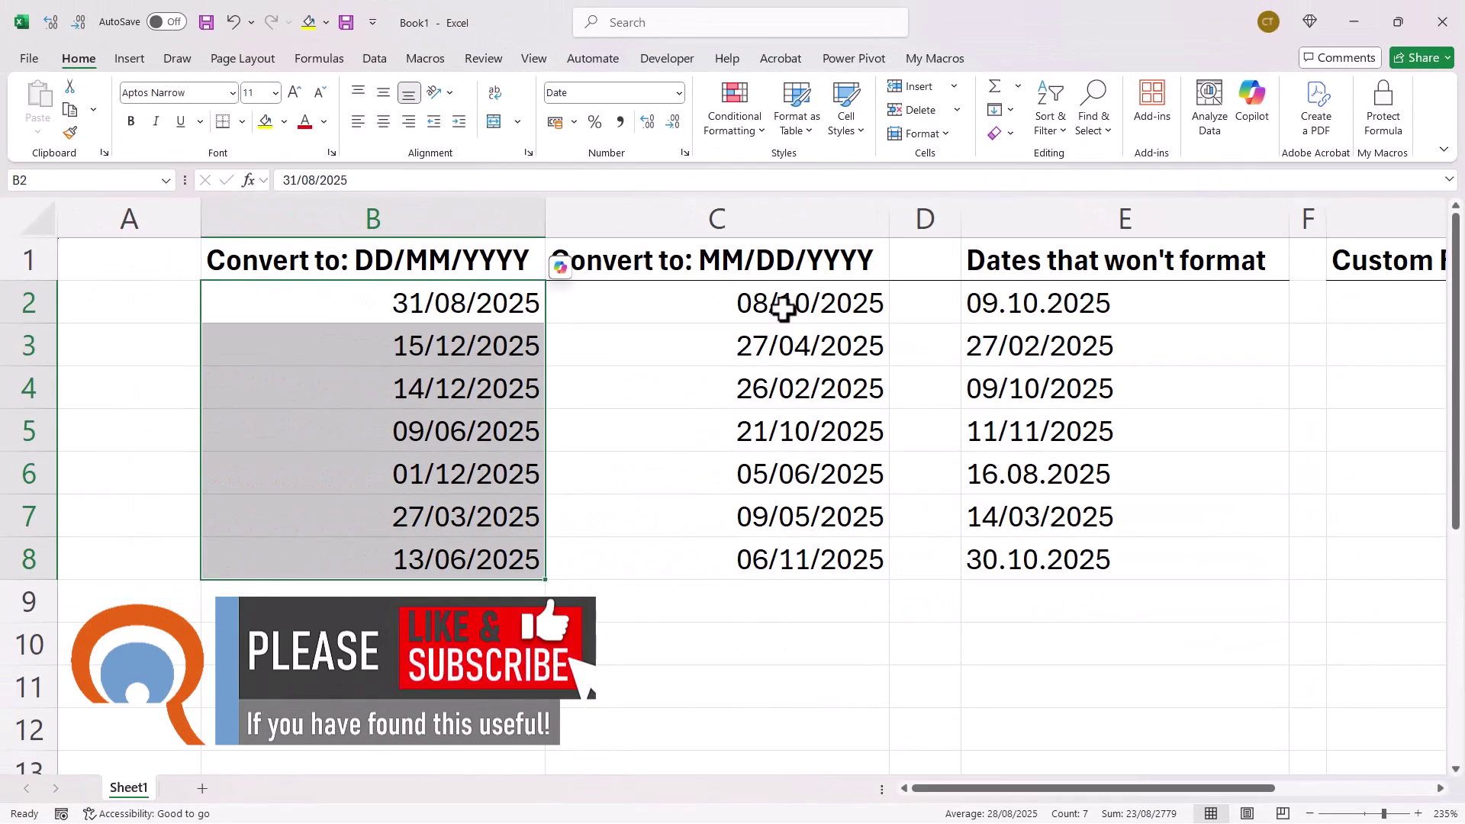
drag(784, 309, 780, 543)
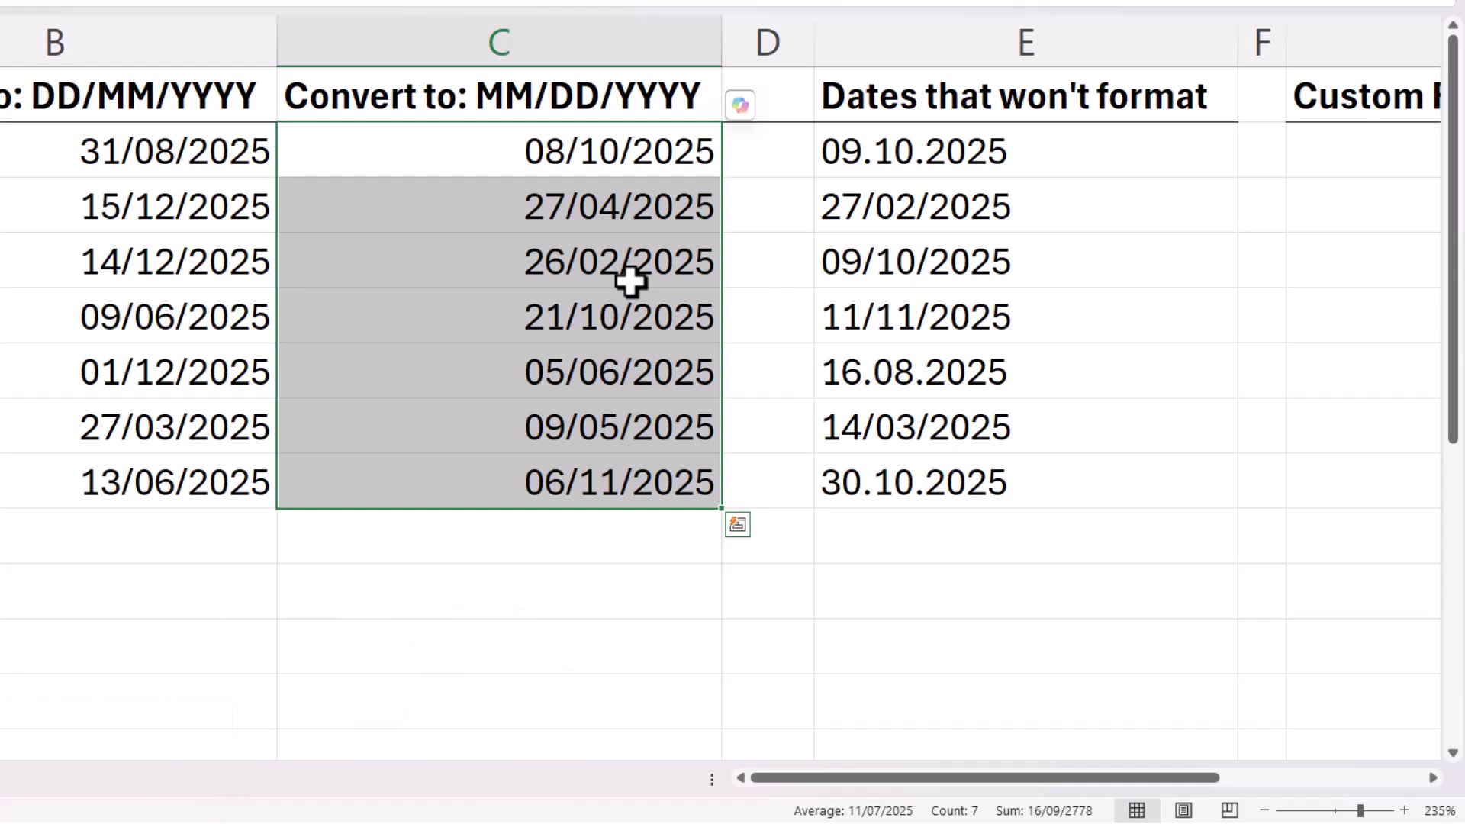
Step: Format C2:C8 with the English (United States) locale and 3/14/12 date type, then scroll right
key(ctrl+1)
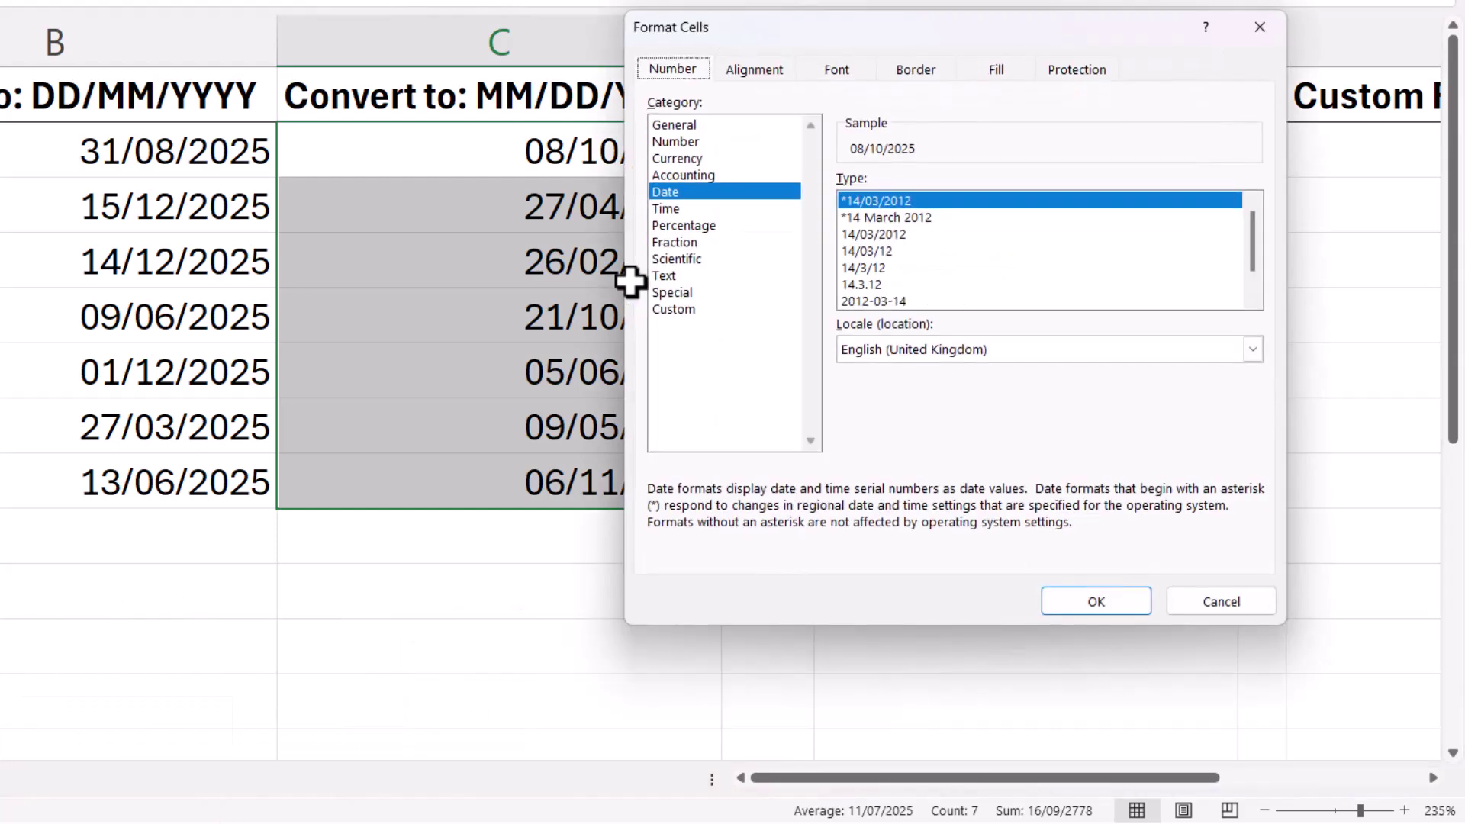
click(1253, 349)
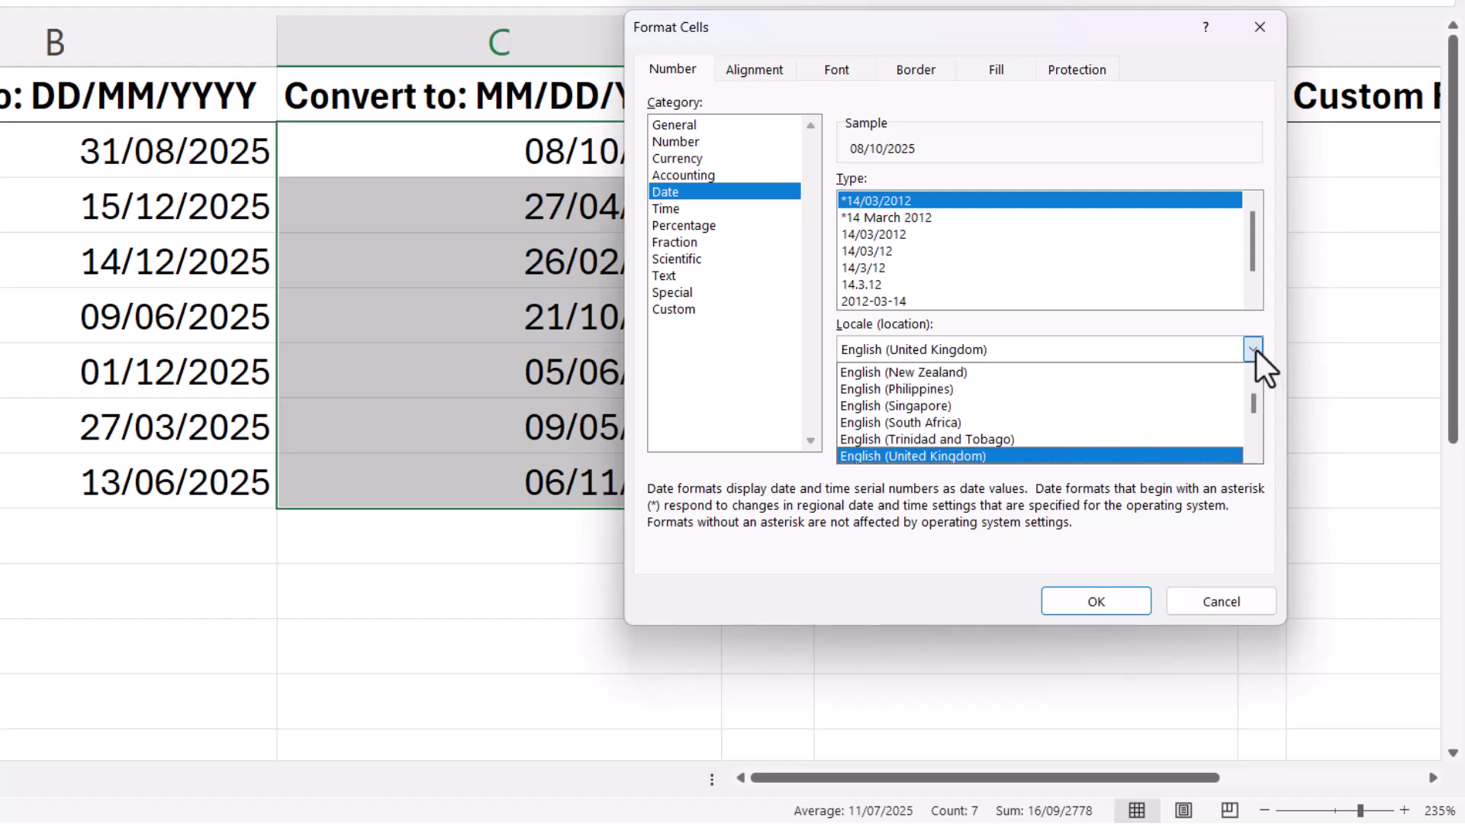
click(1252, 454)
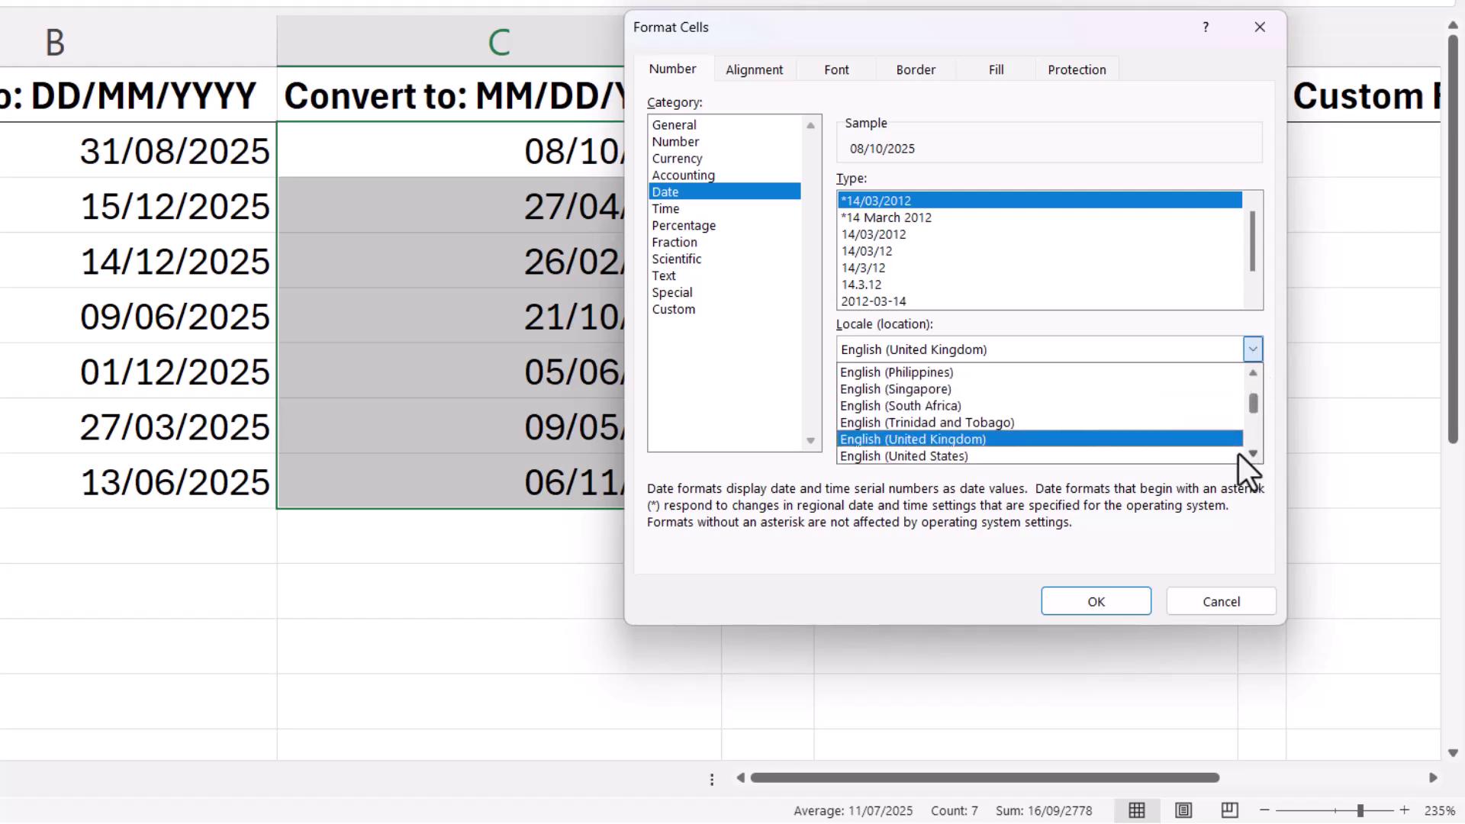
click(1044, 456)
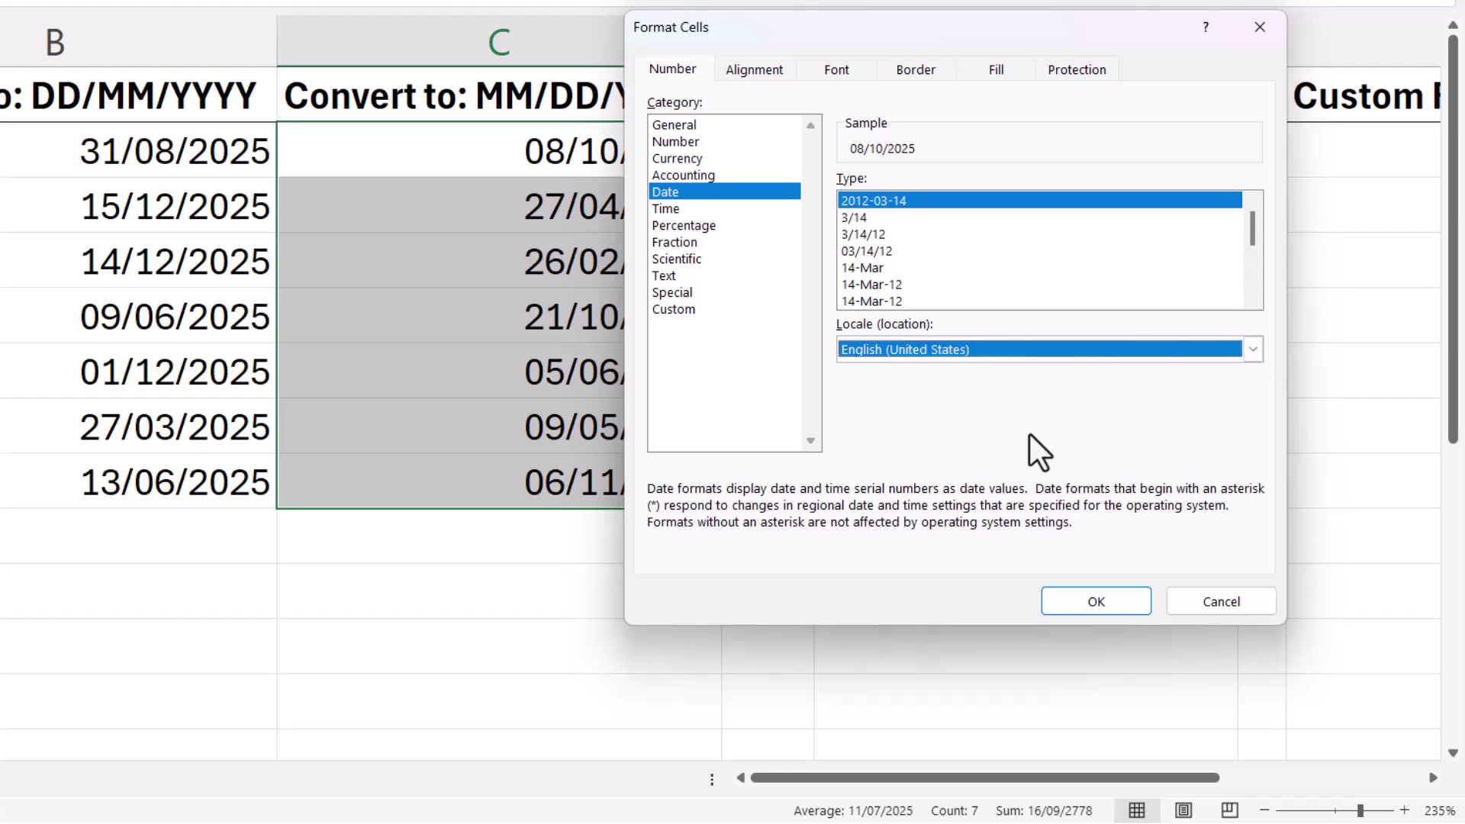
click(863, 237)
click(1061, 600)
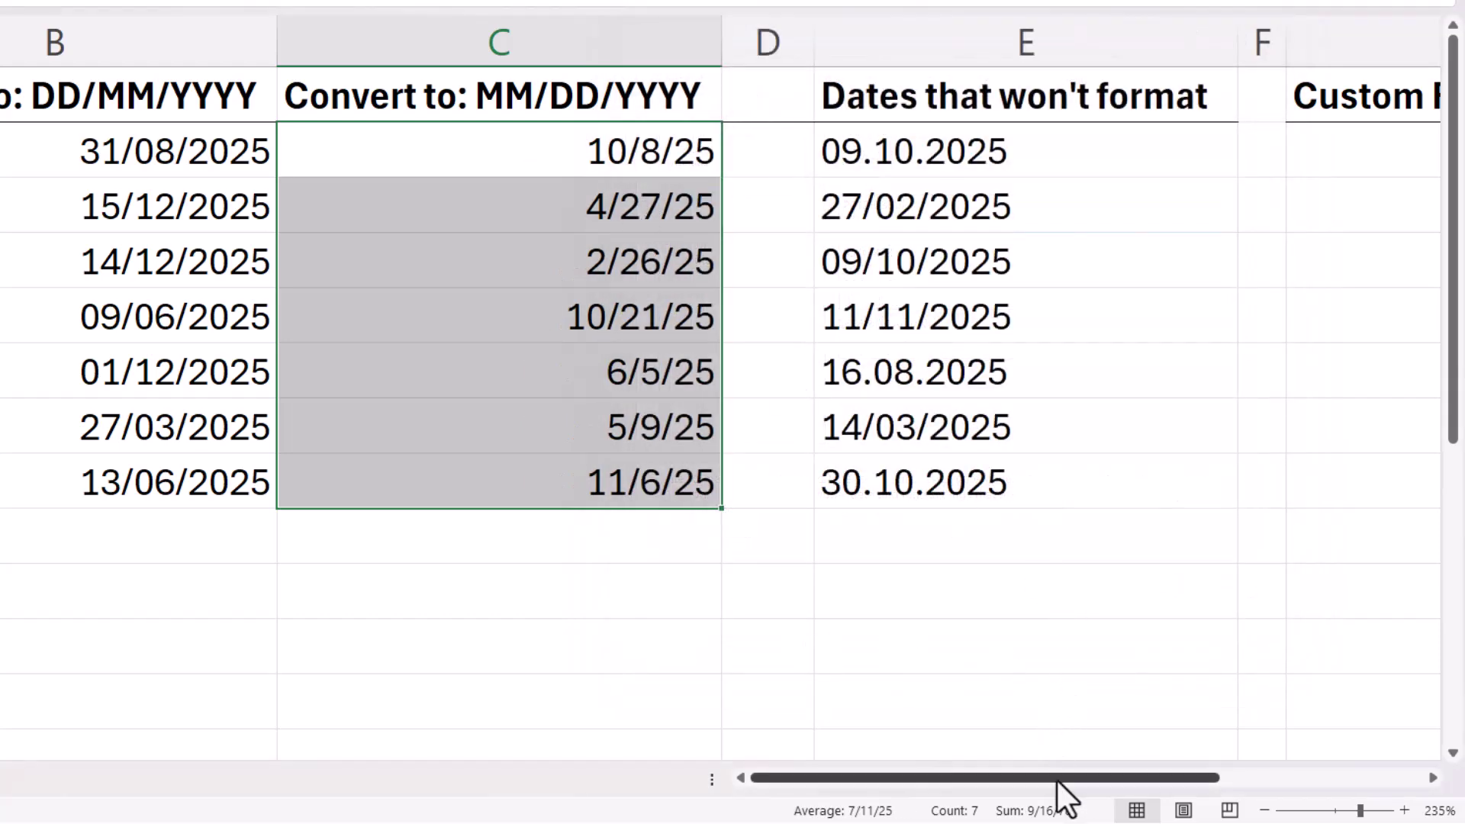
drag(1056, 778, 1256, 778)
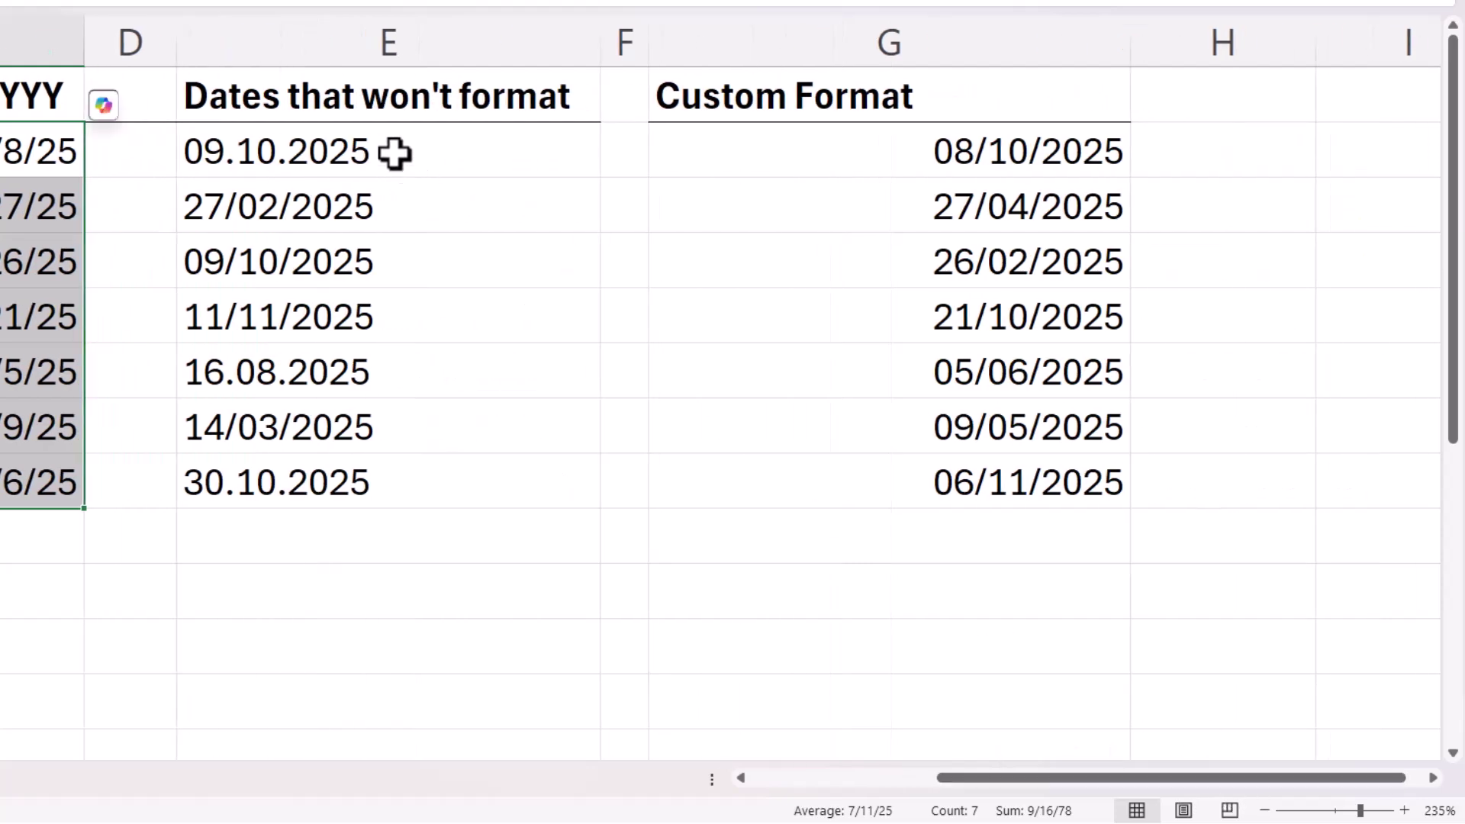
Step: Select the text dates E2:E8 and try the English (United States) 03/14/12 format, which leaves them unchanged
drag(392, 153, 386, 462)
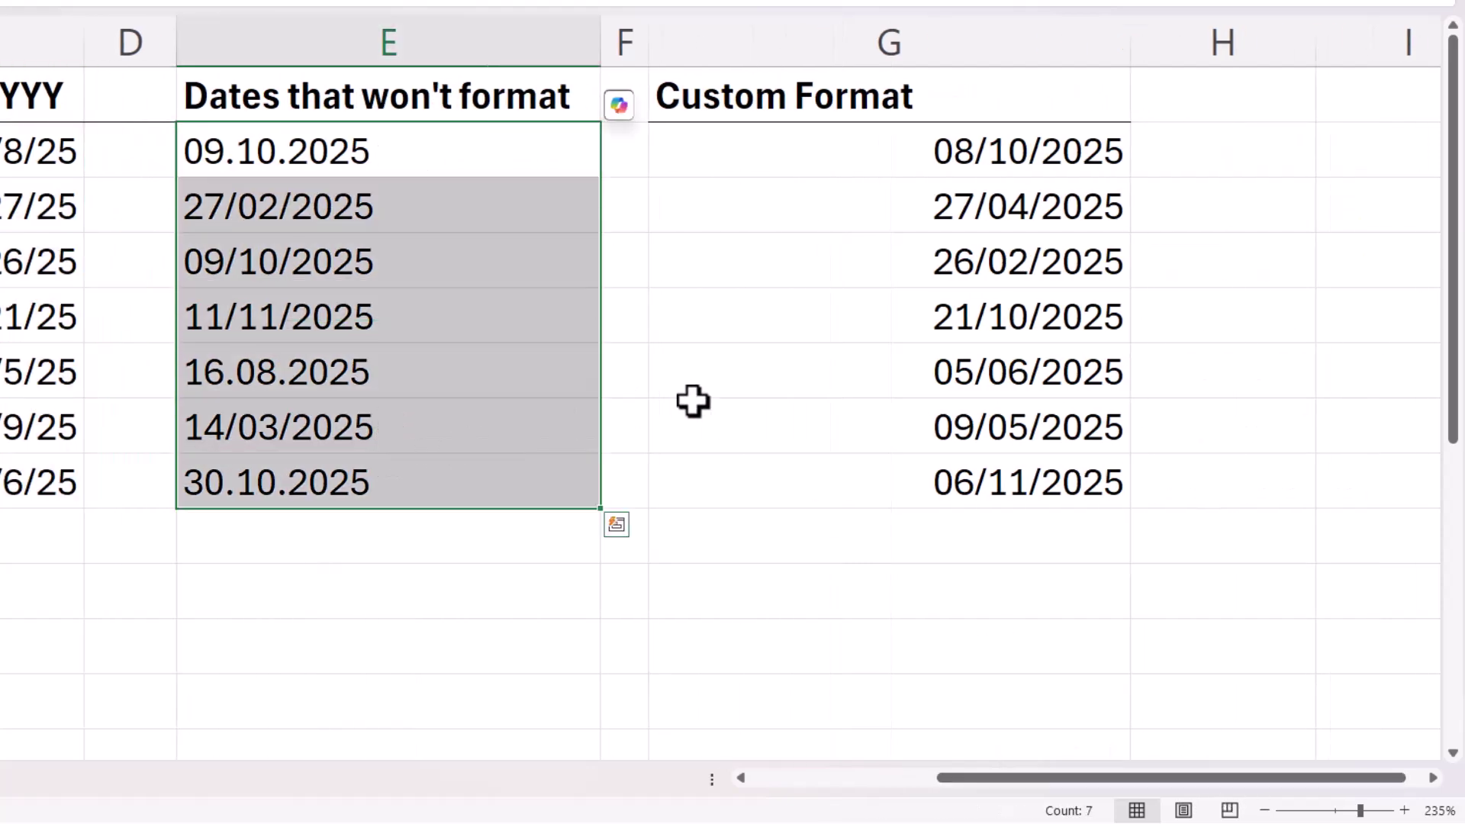
key(ctrl+1)
click(665, 193)
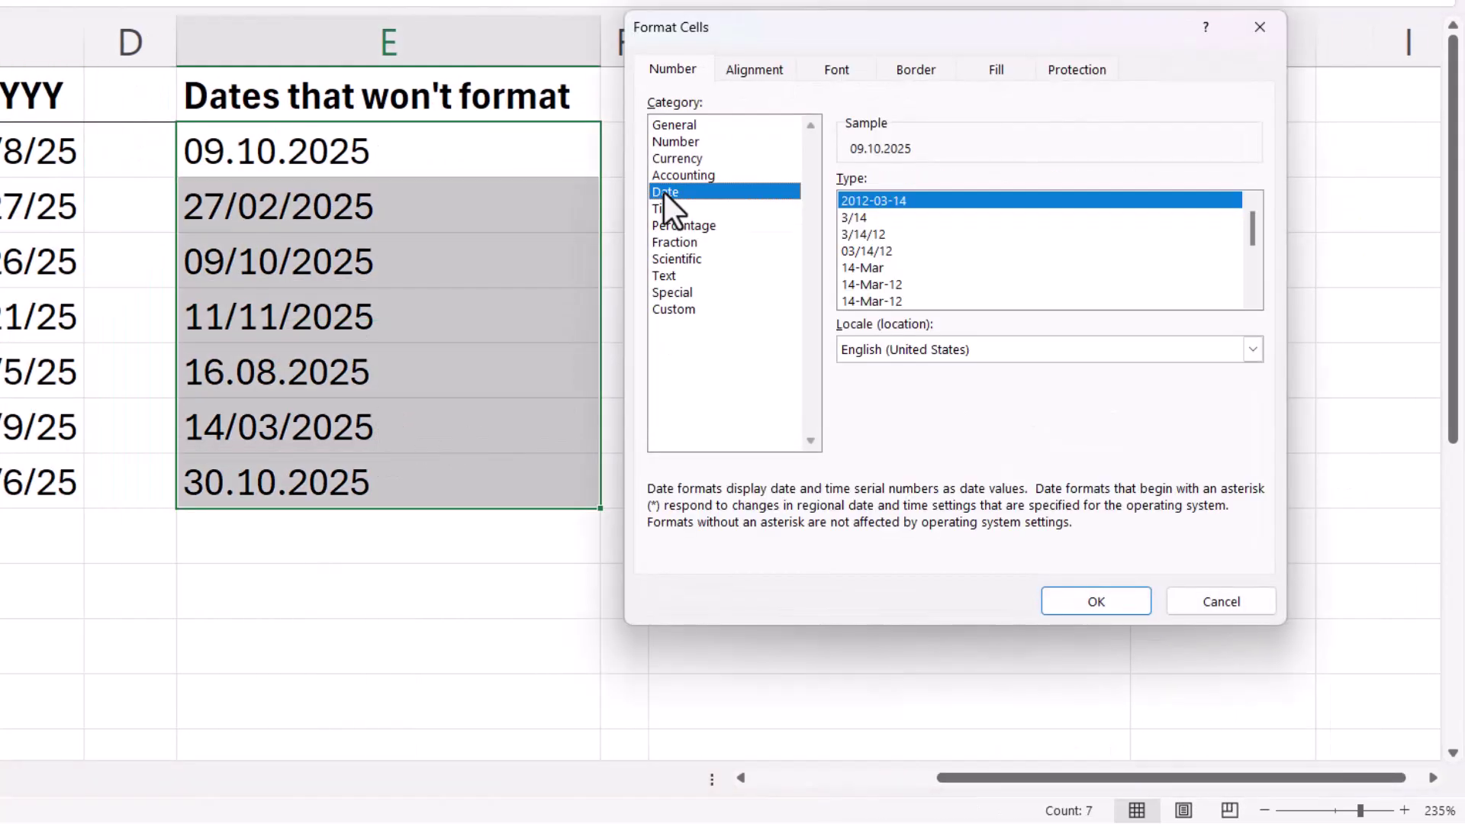
click(1253, 350)
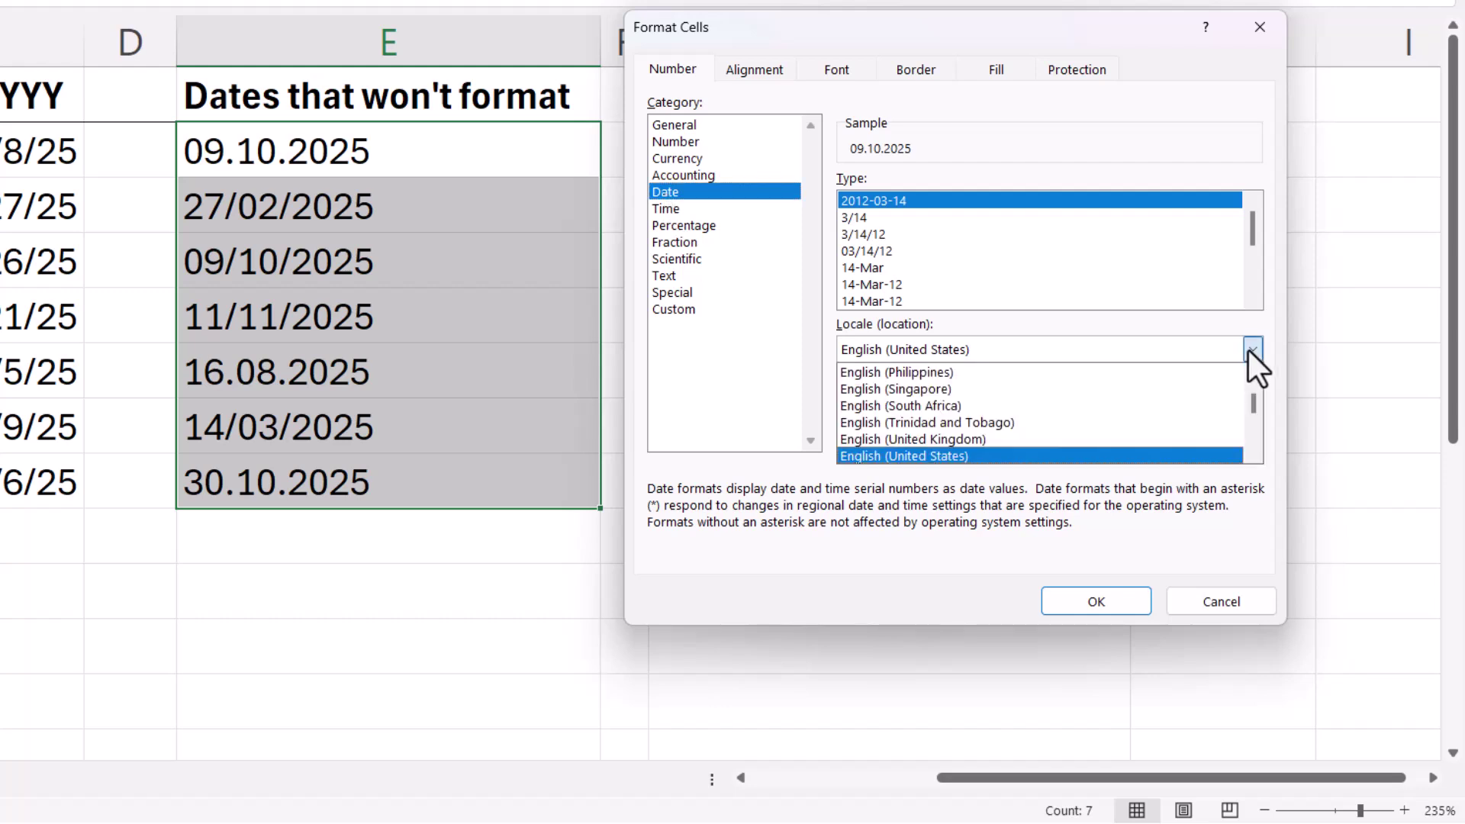
click(1040, 455)
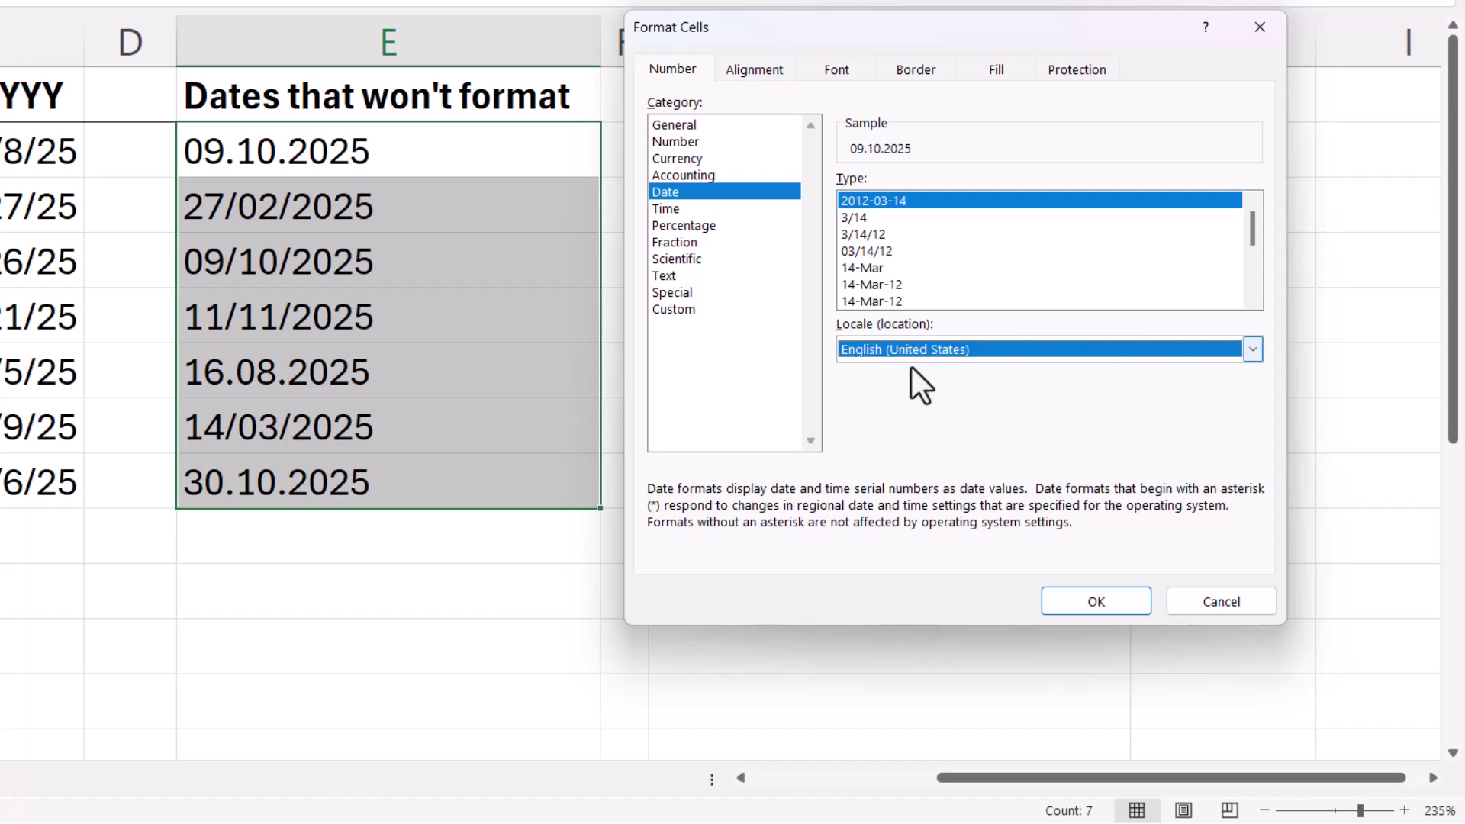
click(877, 253)
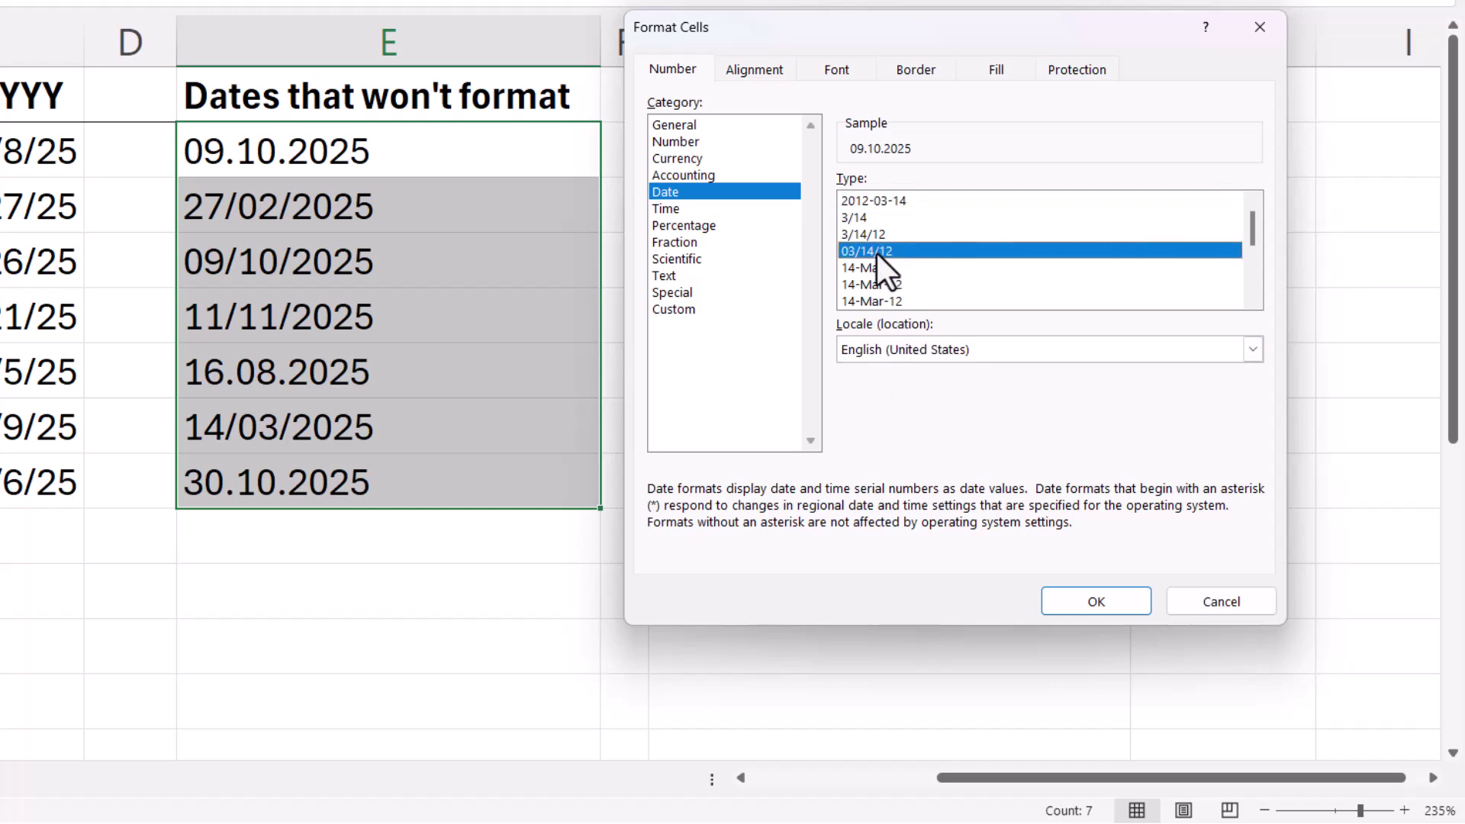
click(1114, 603)
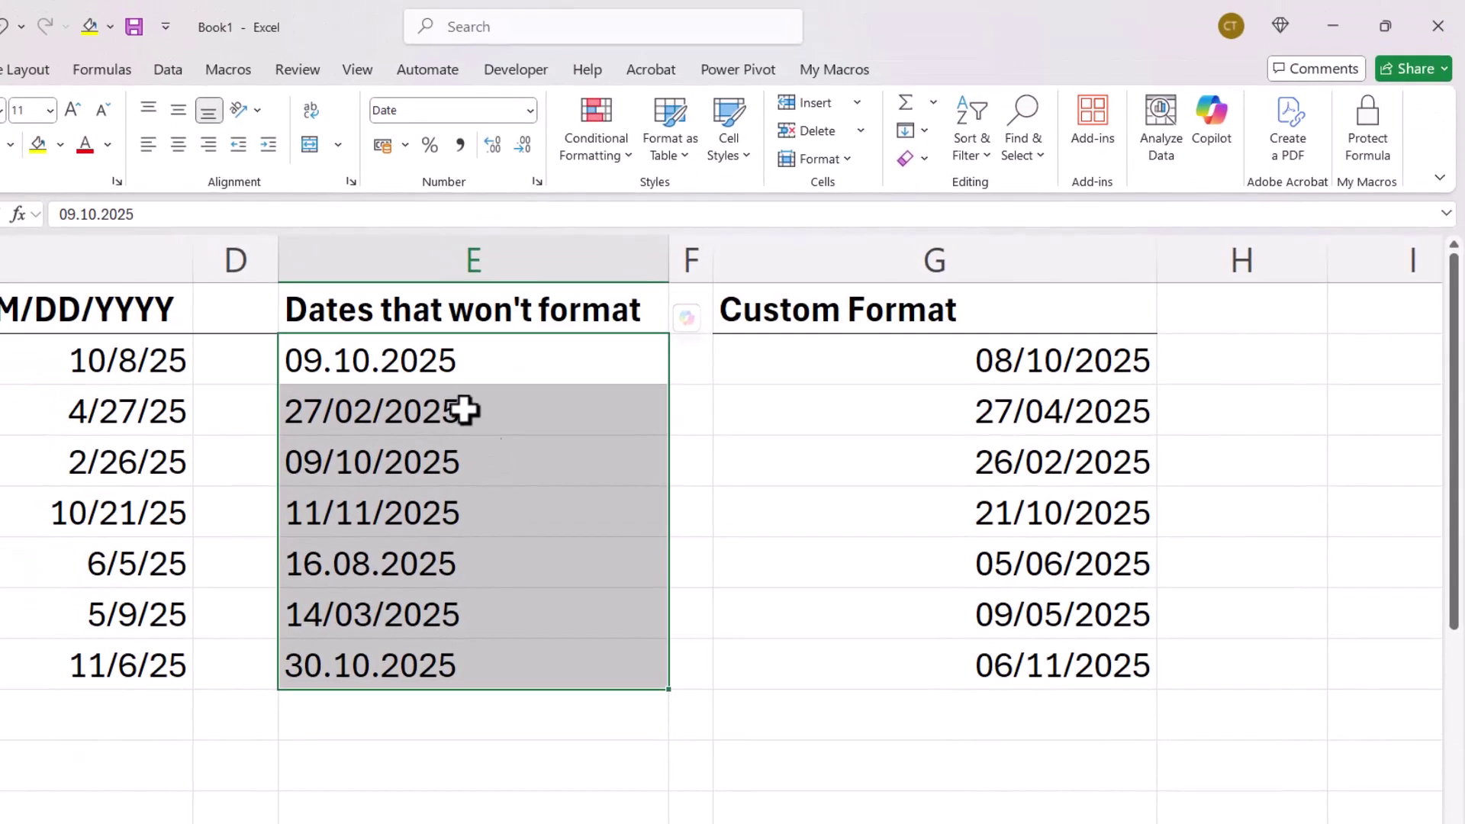
Step: Run Text to Columns on E2:E8 as Delimited, no delimiters, column format Date DMY
click(168, 73)
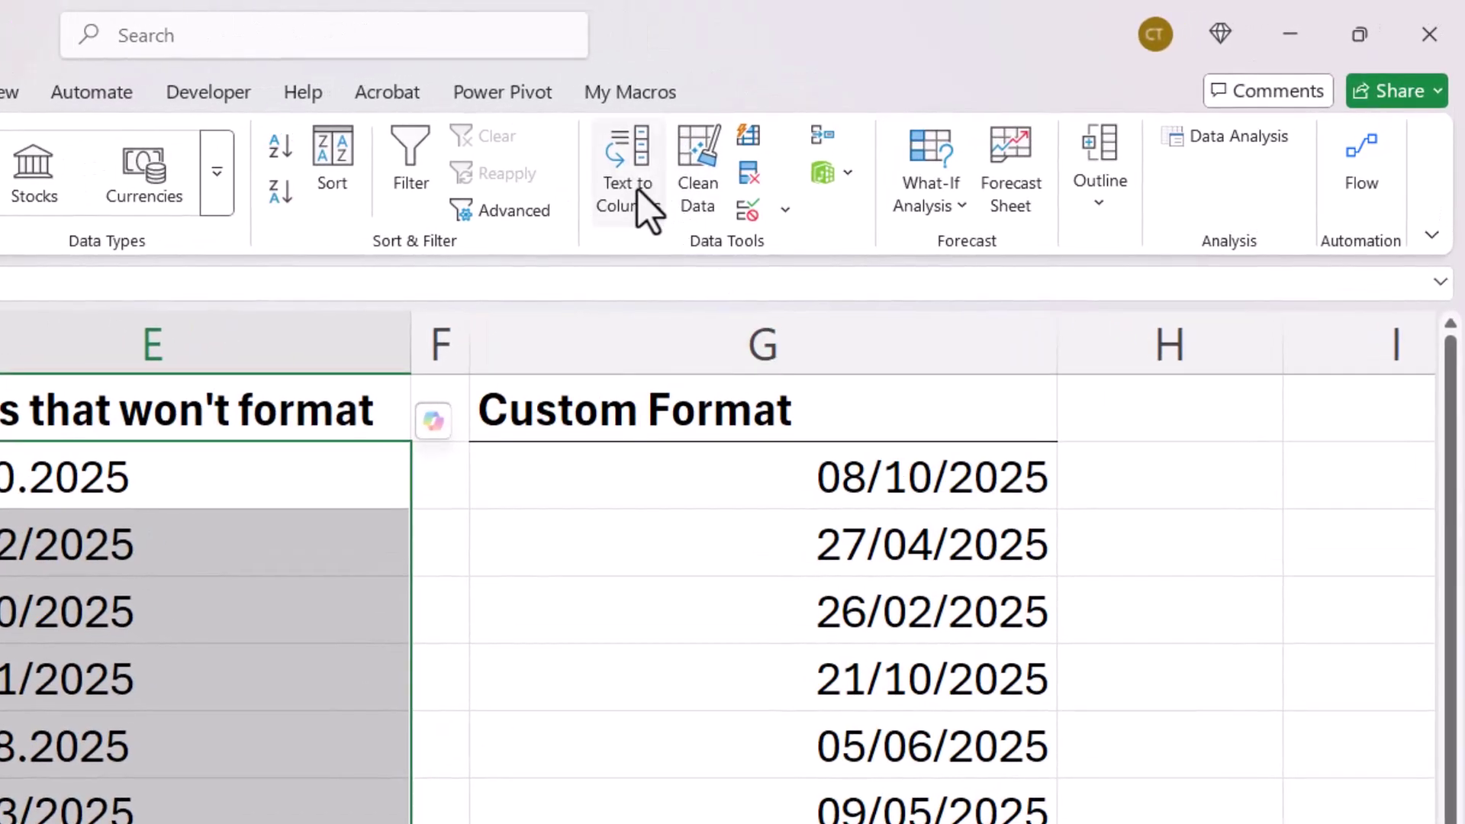
click(641, 192)
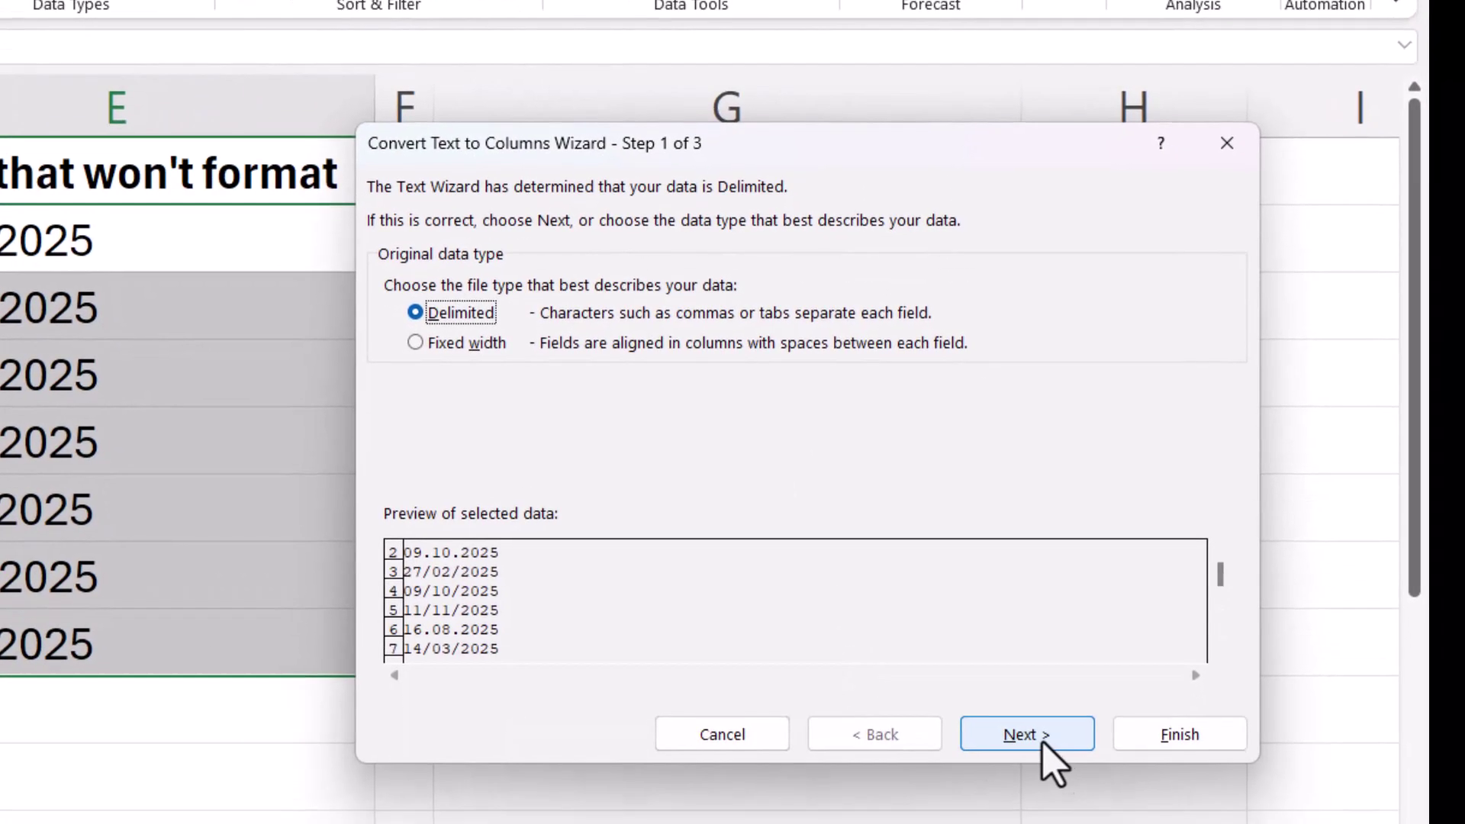
click(1042, 742)
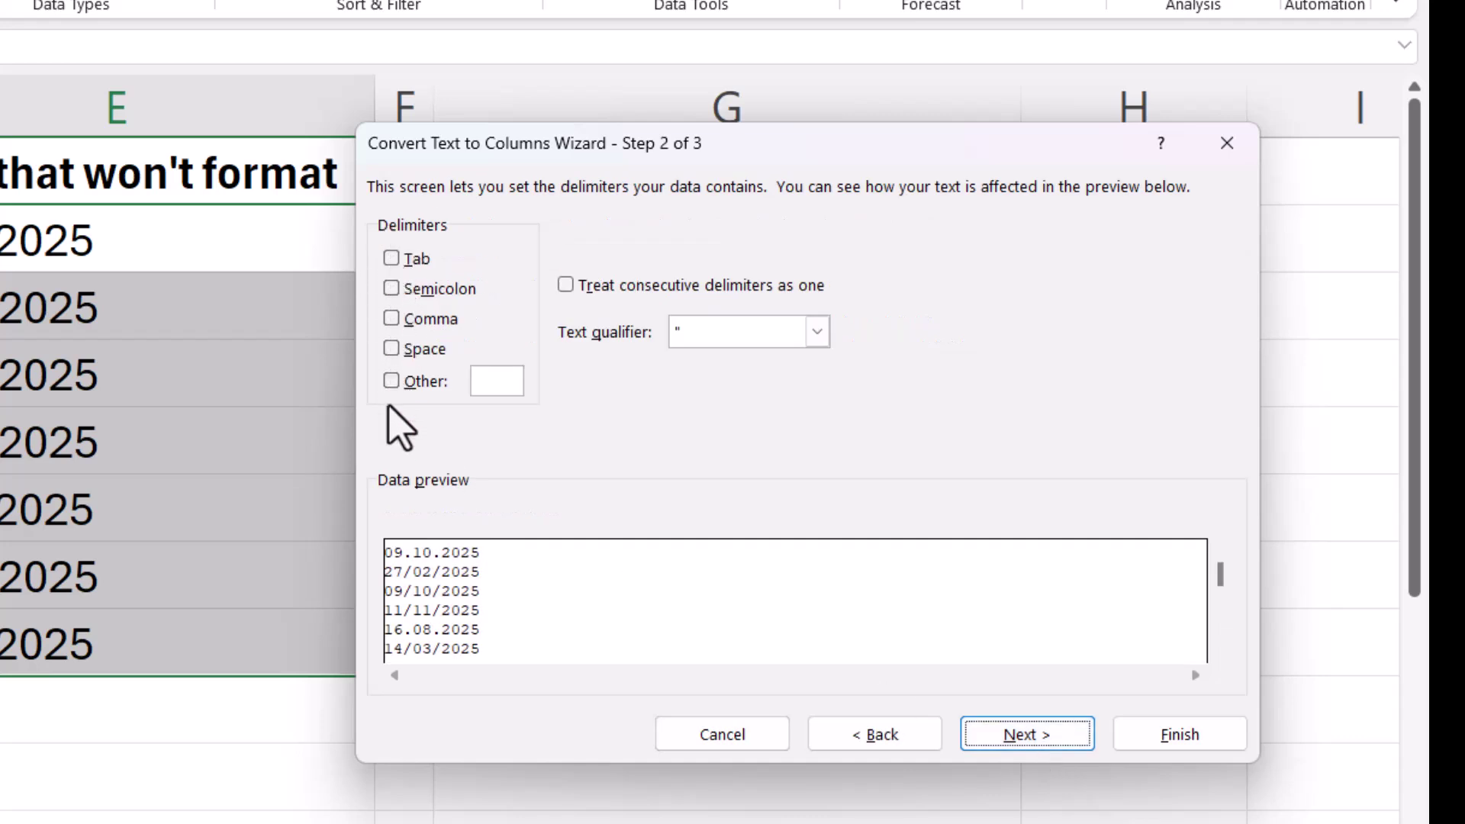
click(393, 261)
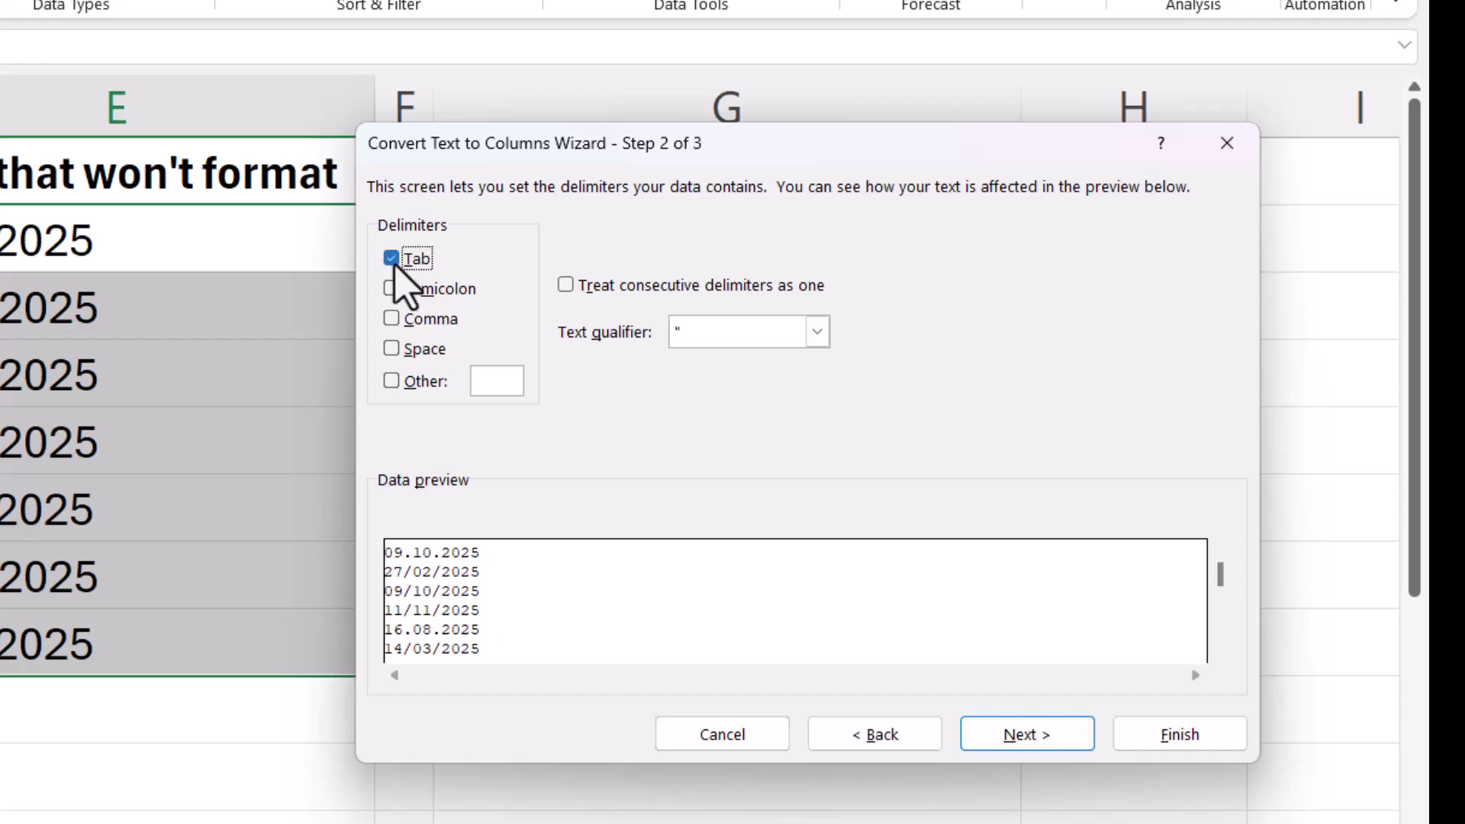
click(391, 259)
click(1057, 738)
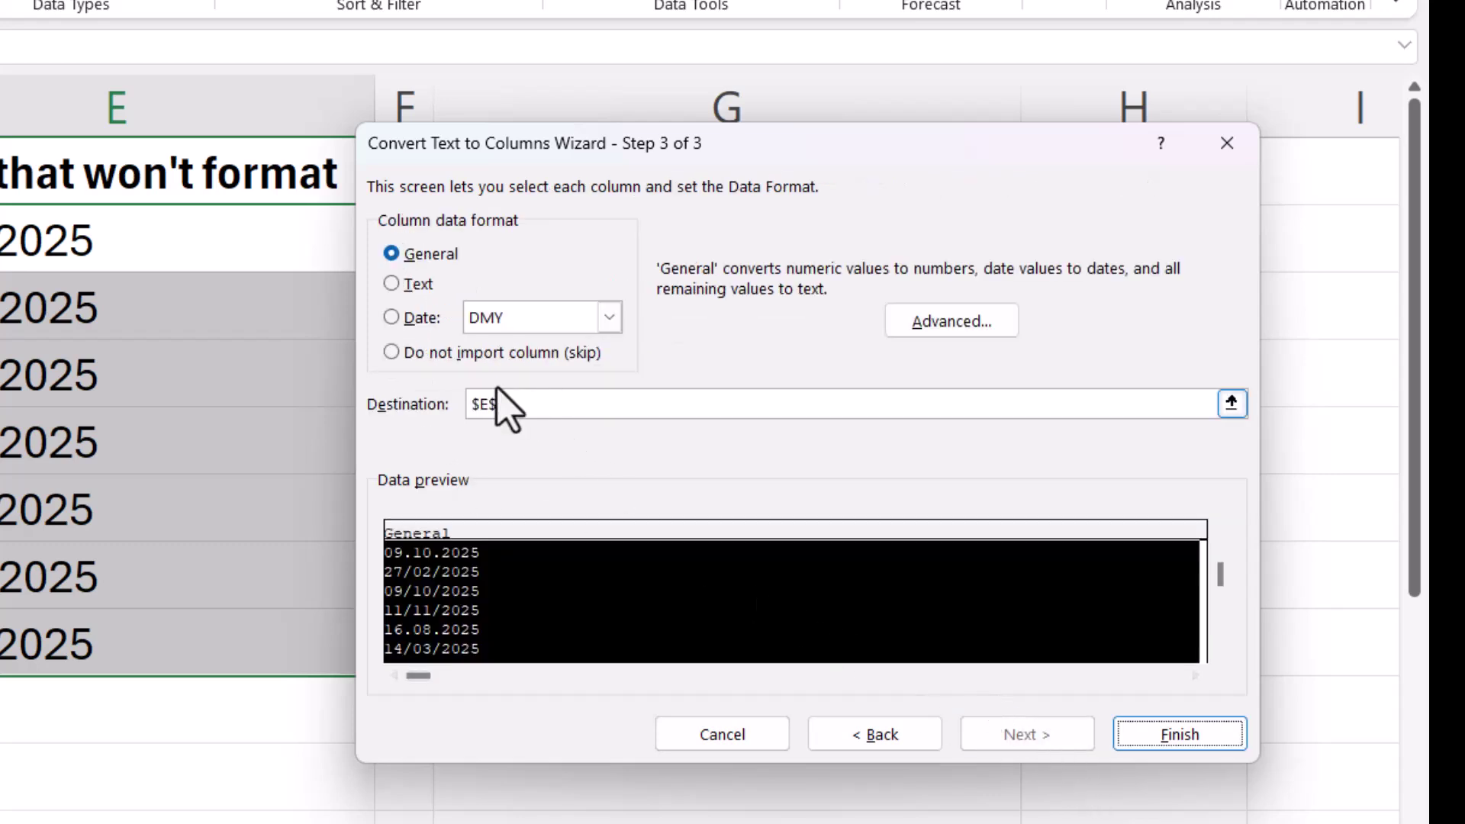
click(391, 318)
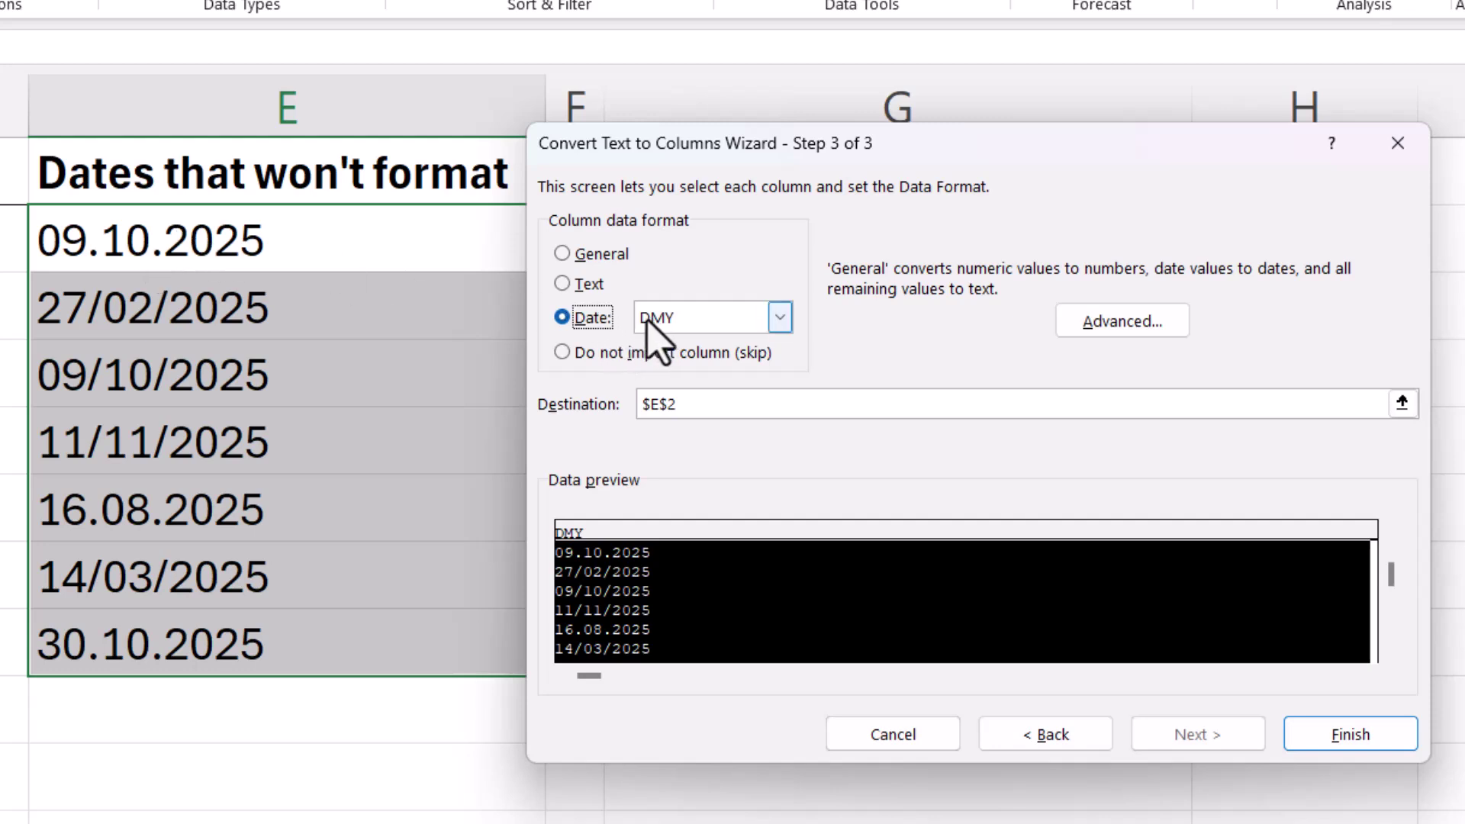
click(779, 318)
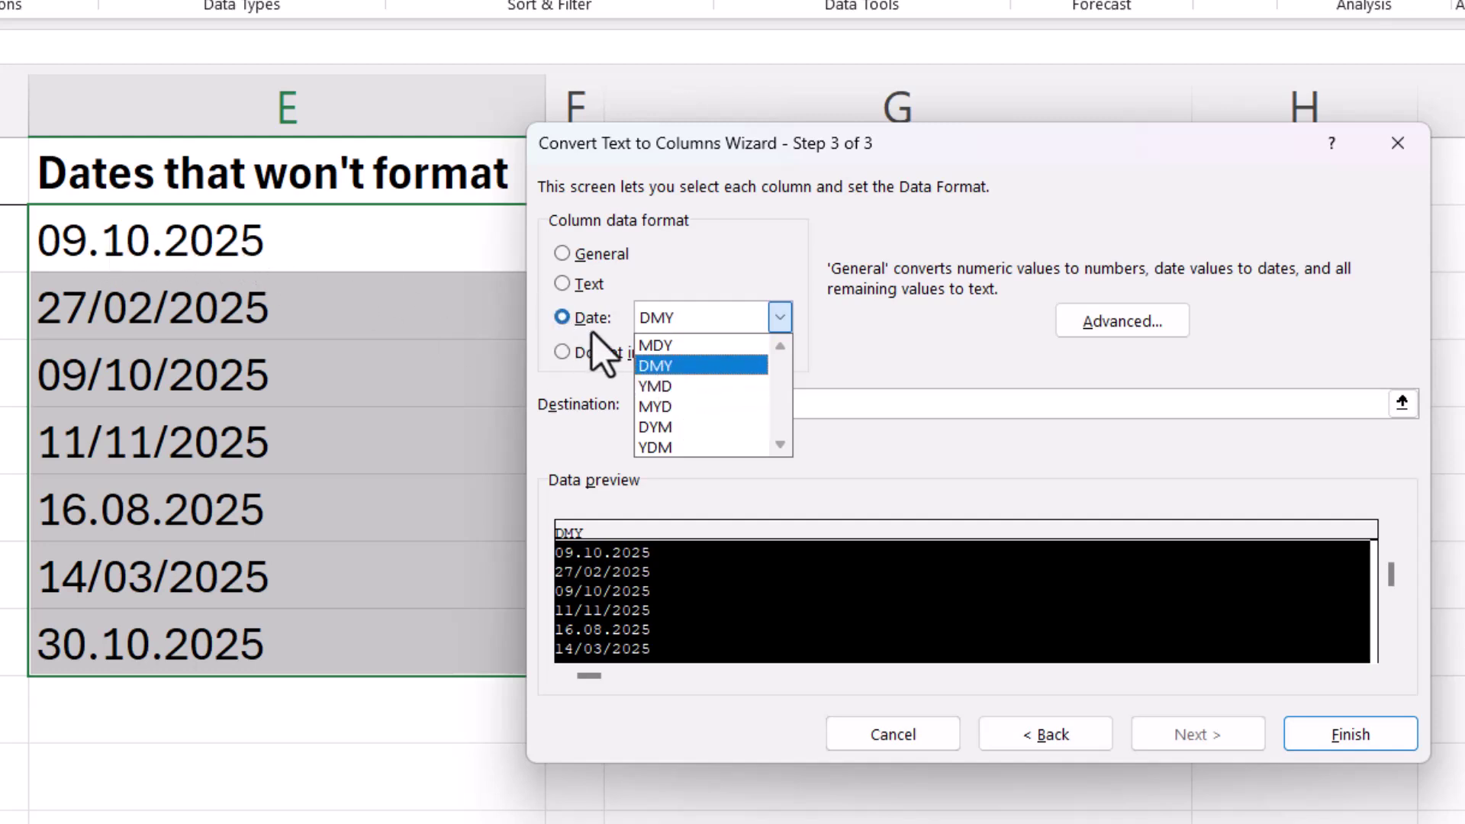
click(652, 367)
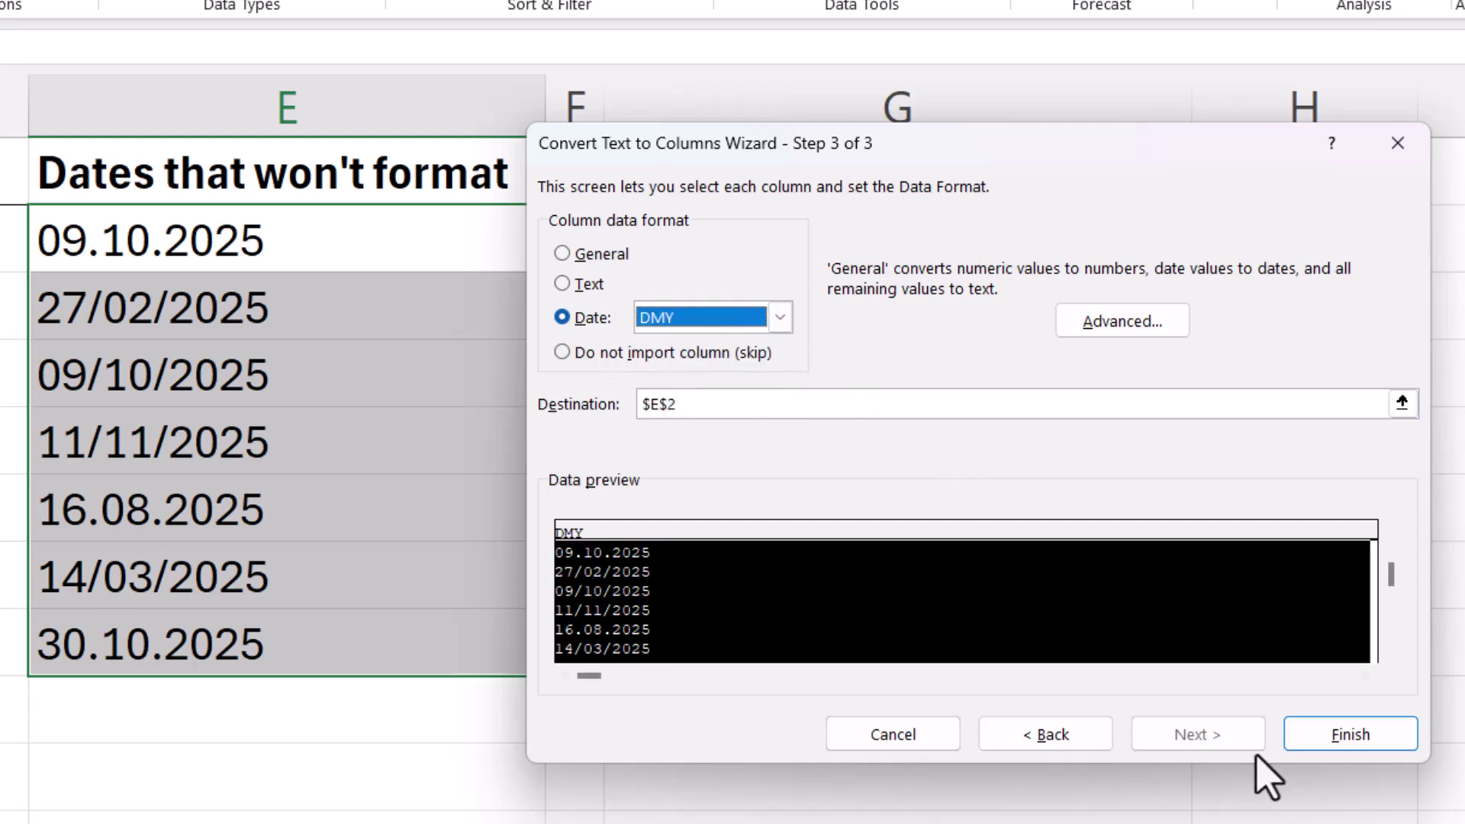
click(1344, 744)
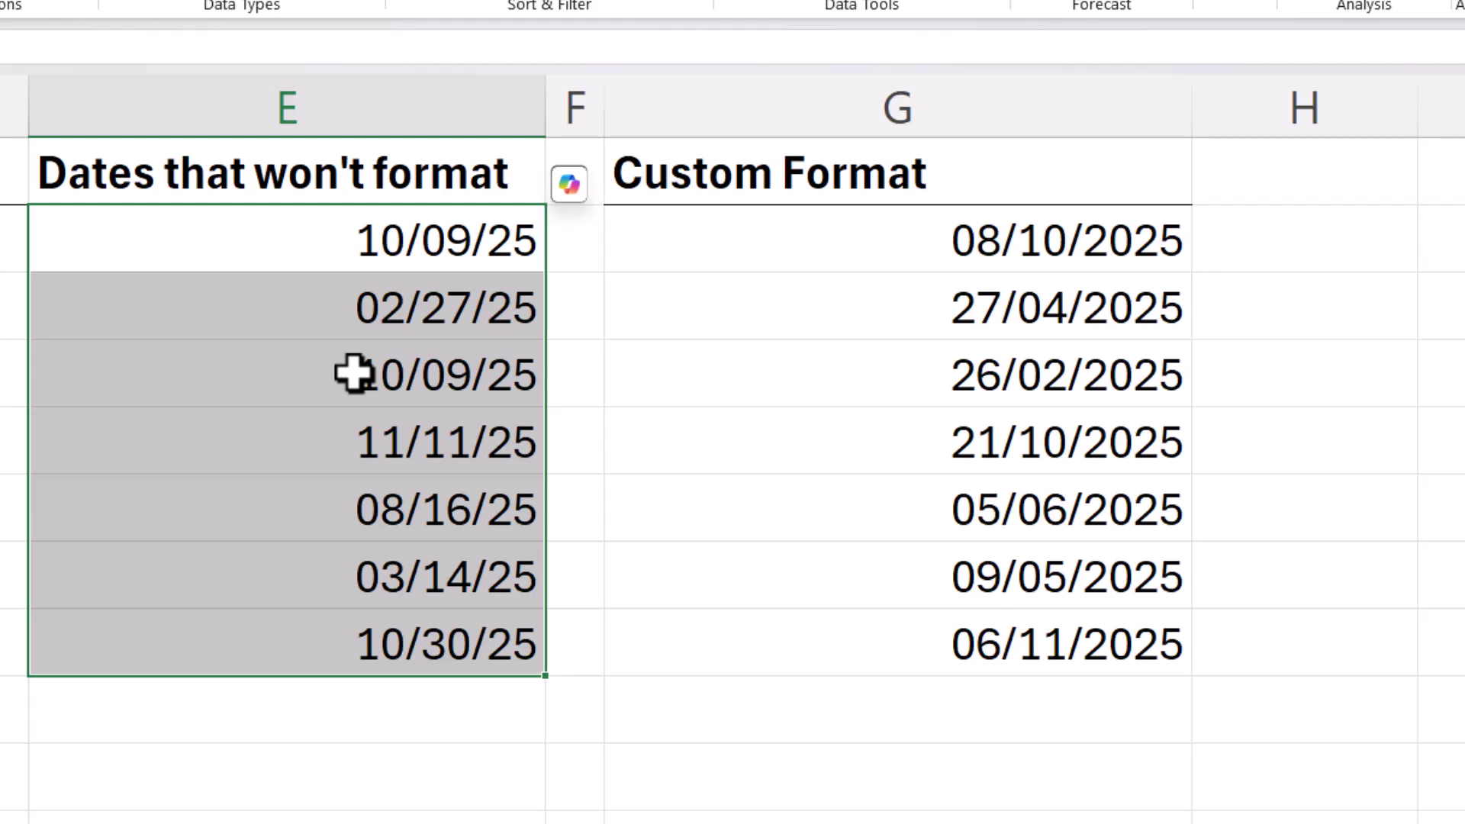
Step: Reformat the column E dates with the English (United Kingdom) locale, e.g. 09/10/25, then scroll right
key(ctrl+1)
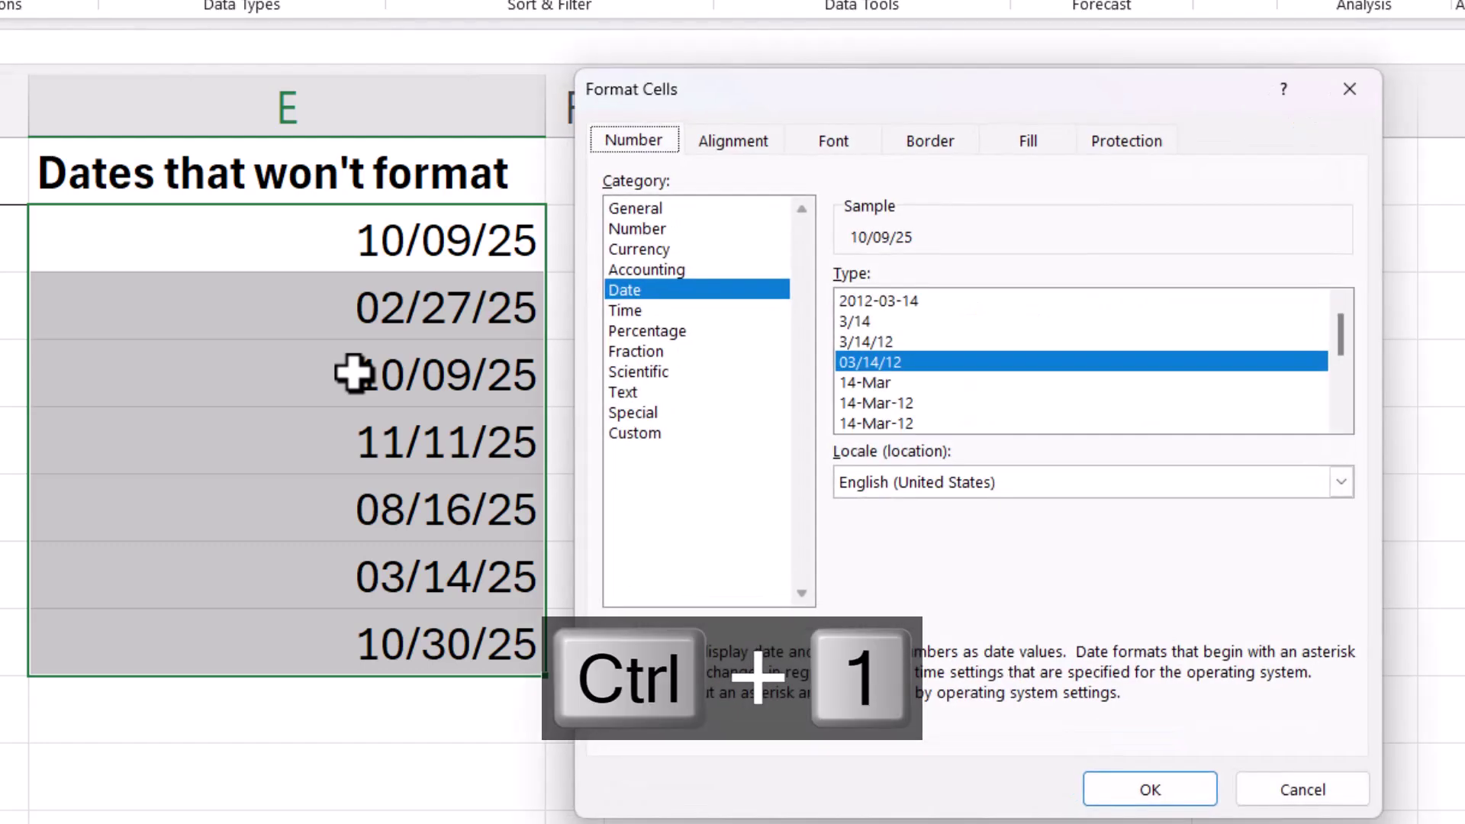
click(1347, 485)
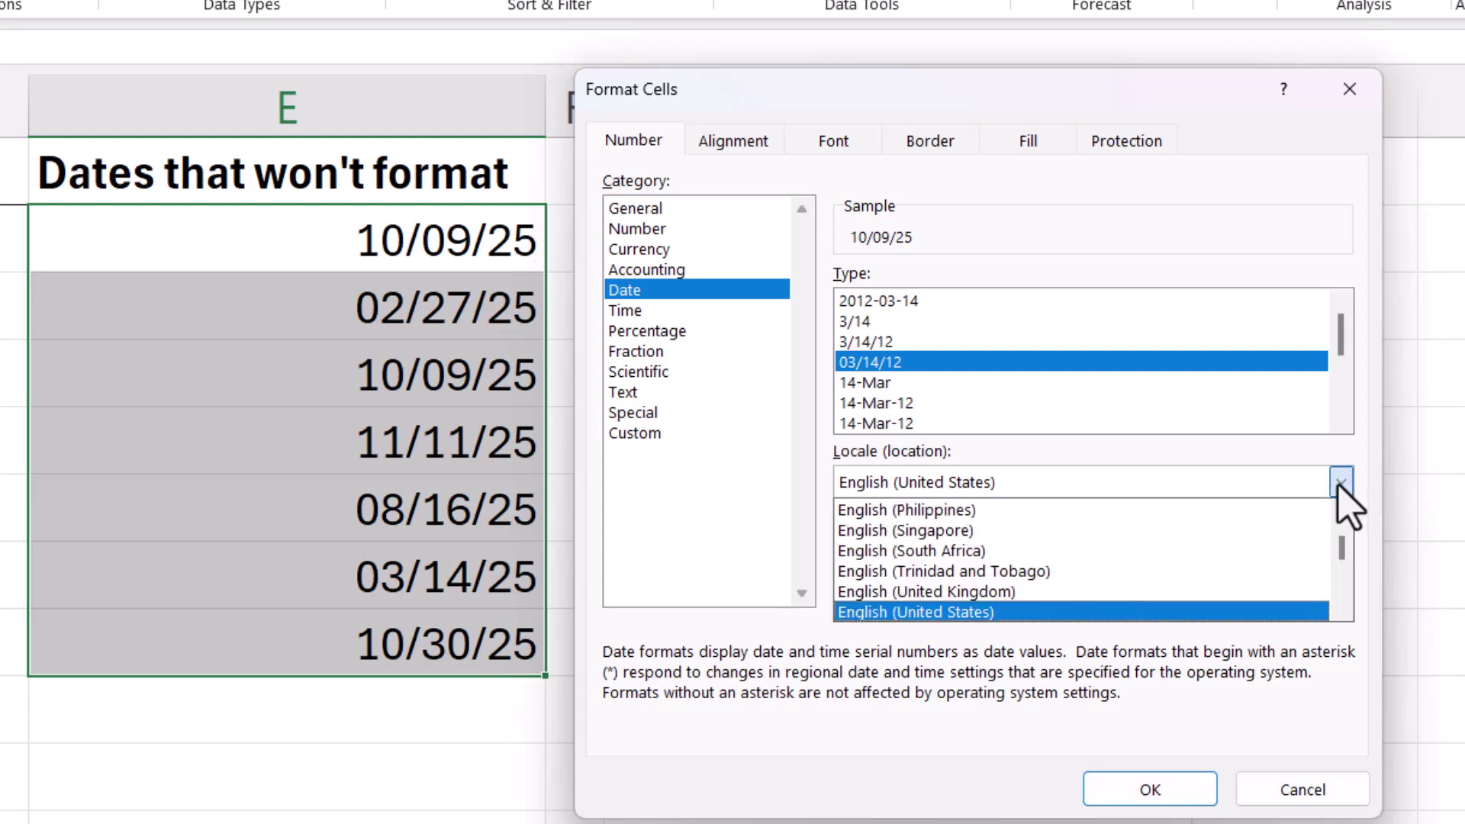
click(1072, 592)
click(1128, 792)
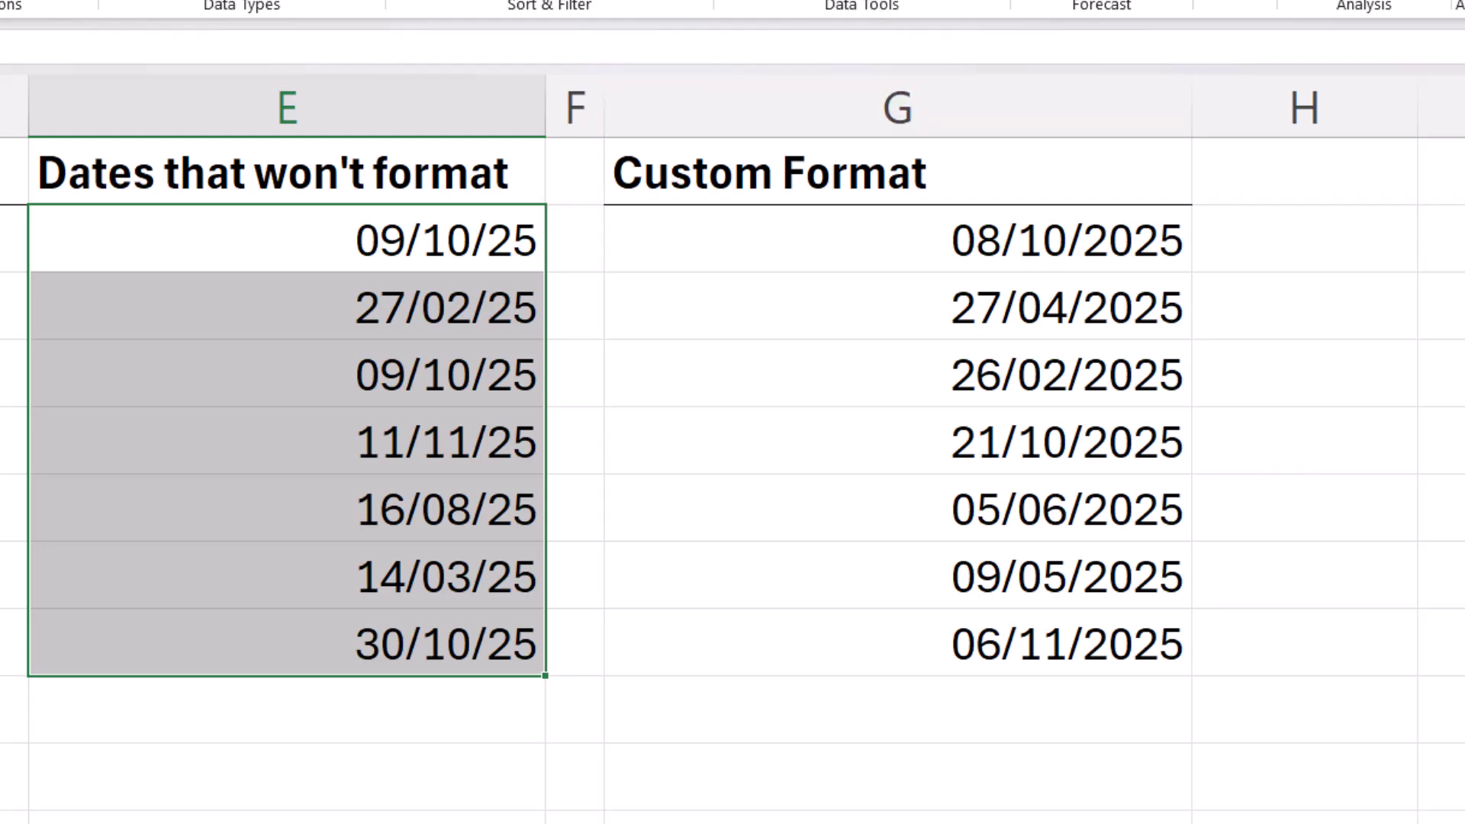
scroll(733, 458, right, 3)
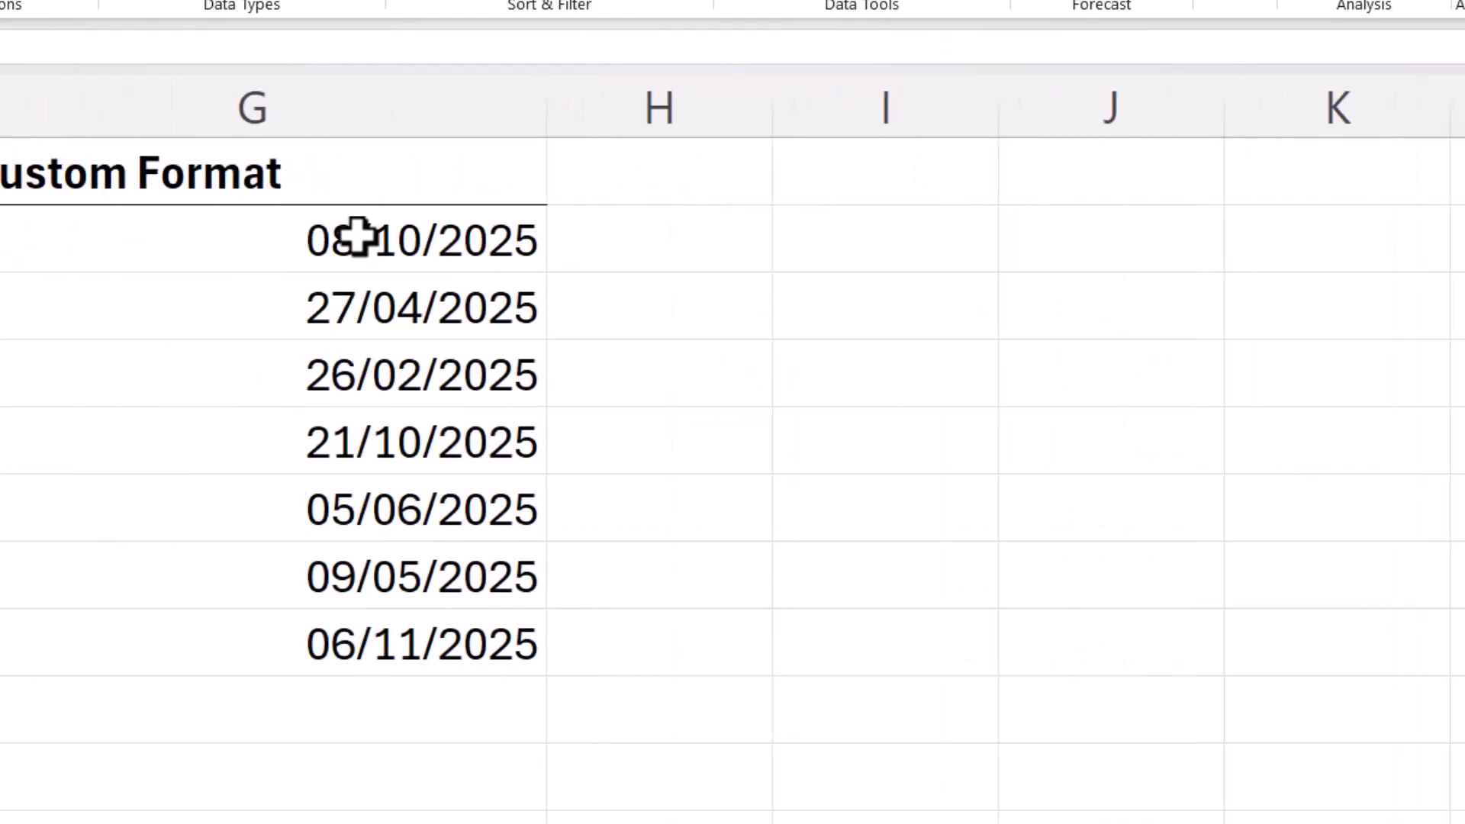
Step: Give G3:G9 the custom number format dddd d mmmm yyyy and autofit column G's width
drag(358, 238, 517, 611)
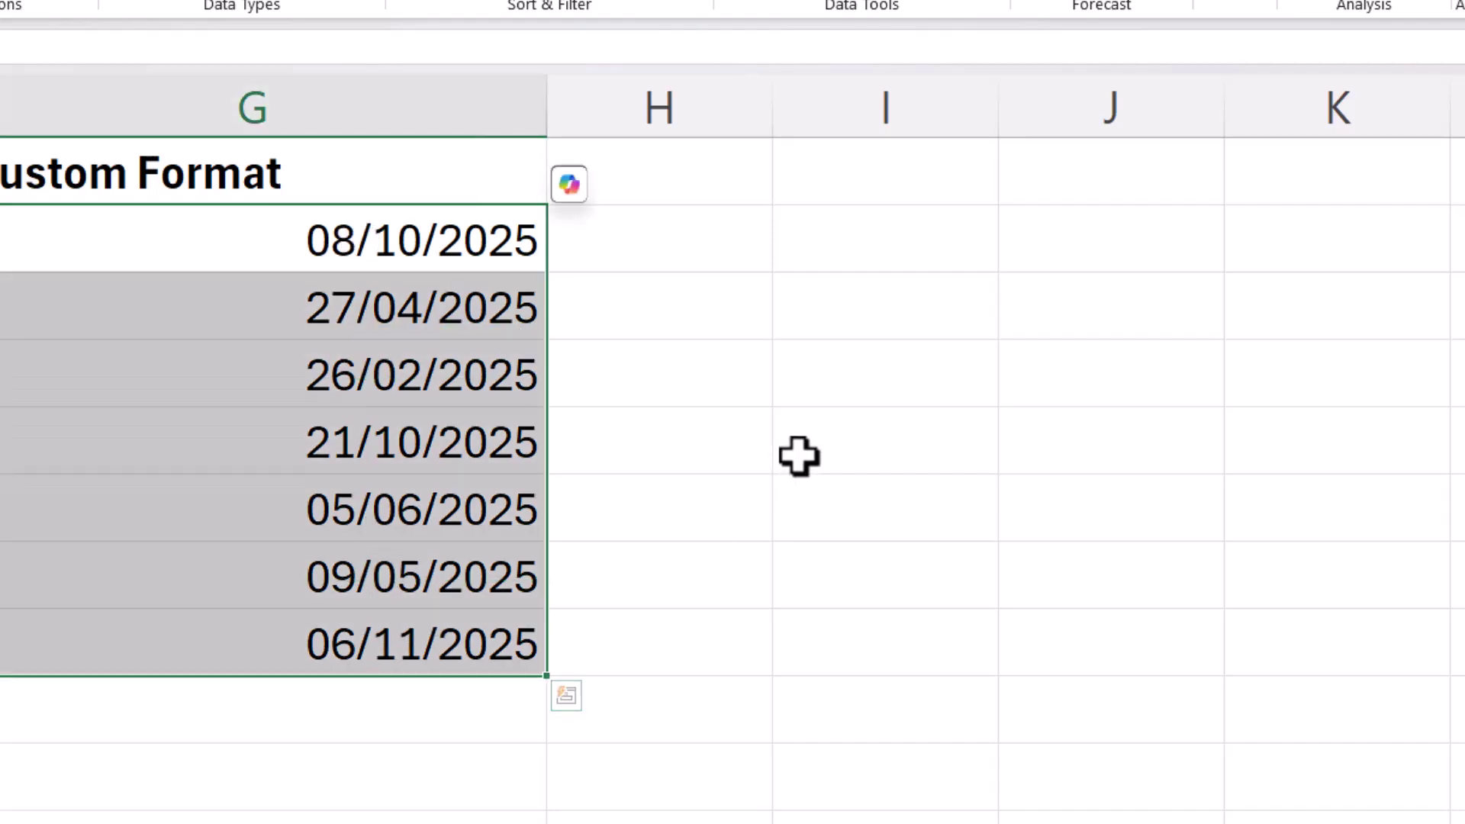
key(ctrl+1)
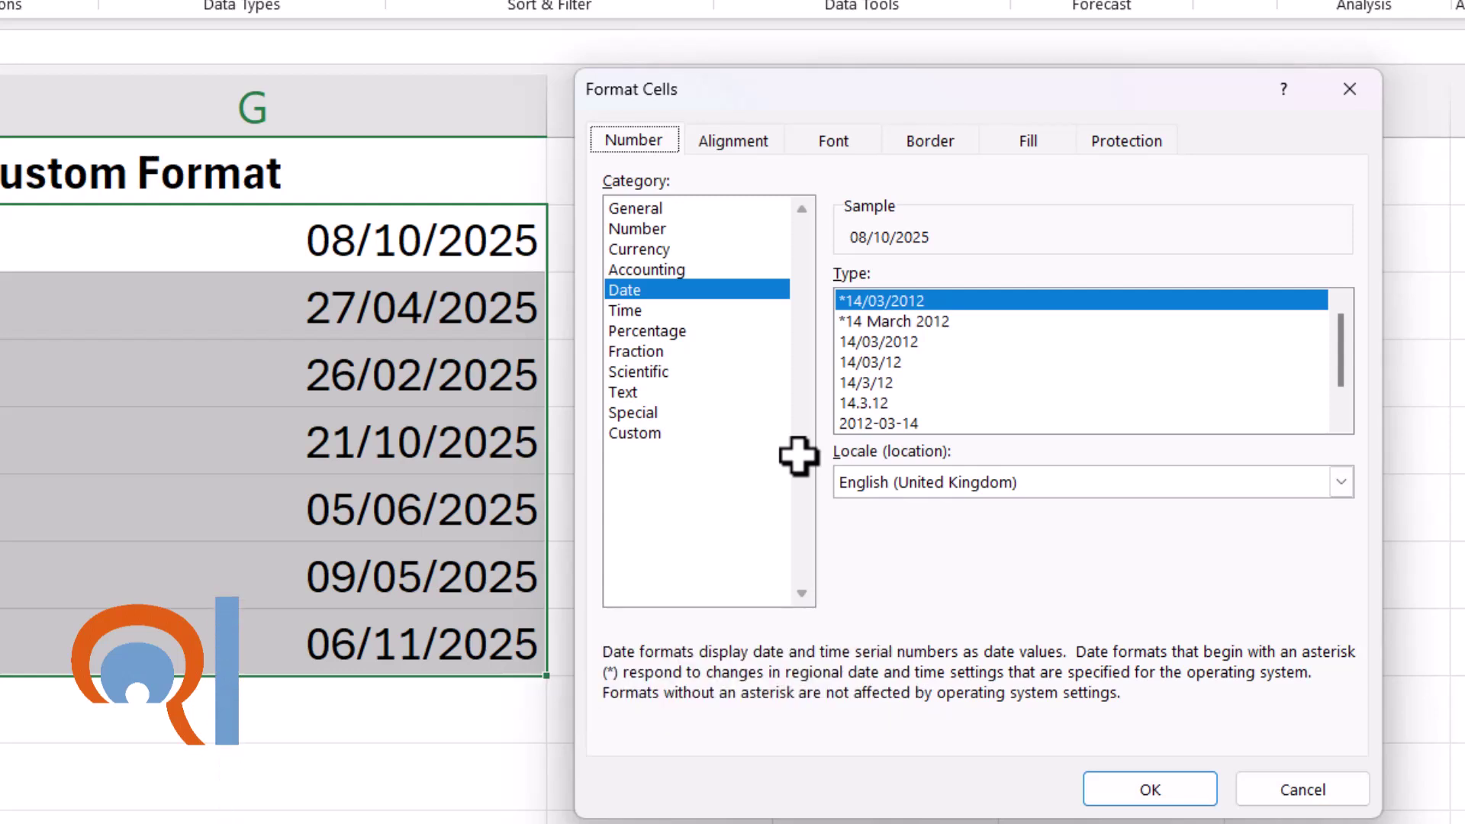
click(640, 434)
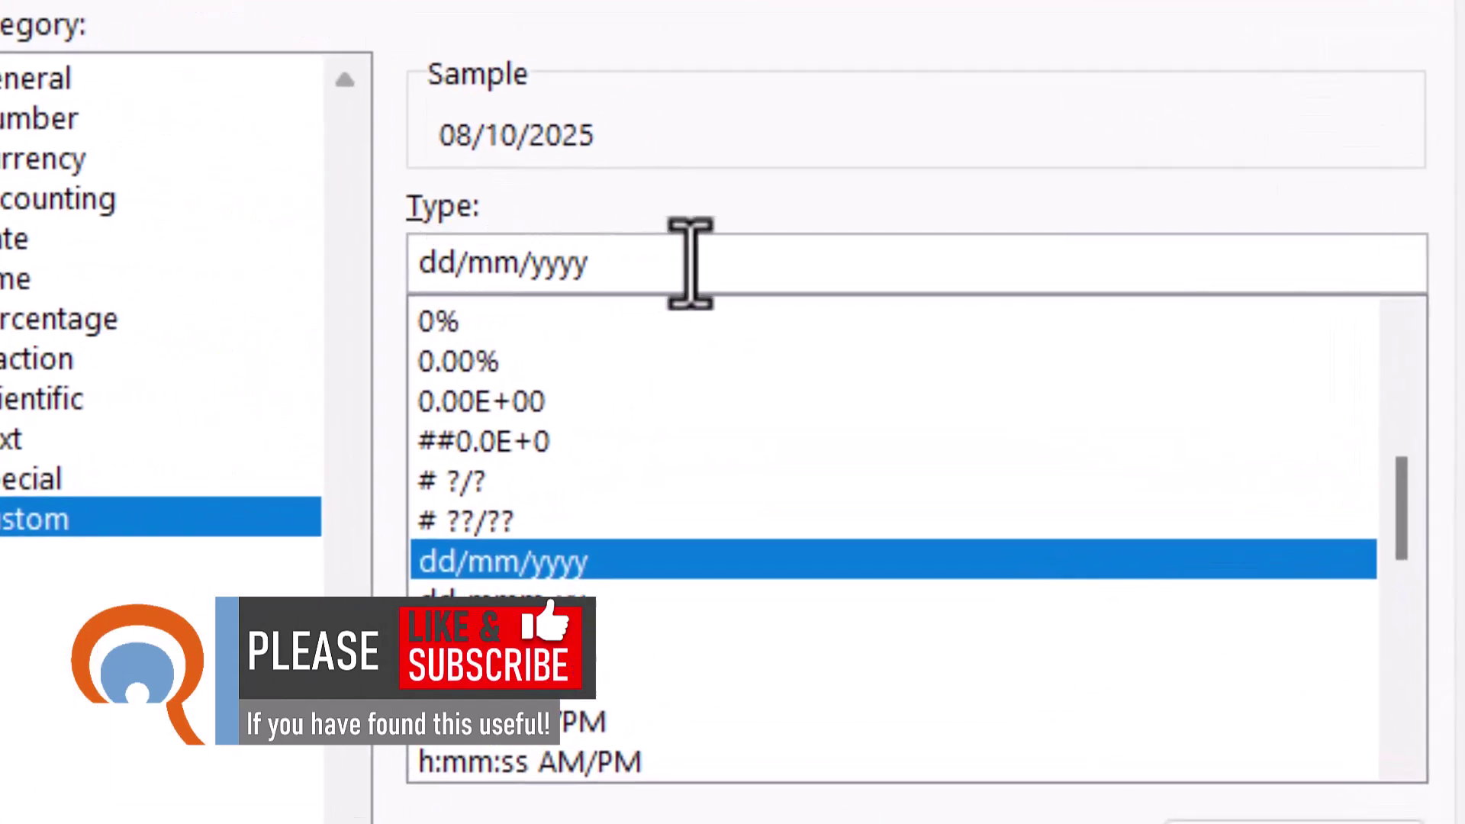
key(BackSpace)
key(BackSpace)
key(BackSpace)
key(BackSpace)
key(BackSpace)
key(BackSpace)
key(BackSpace)
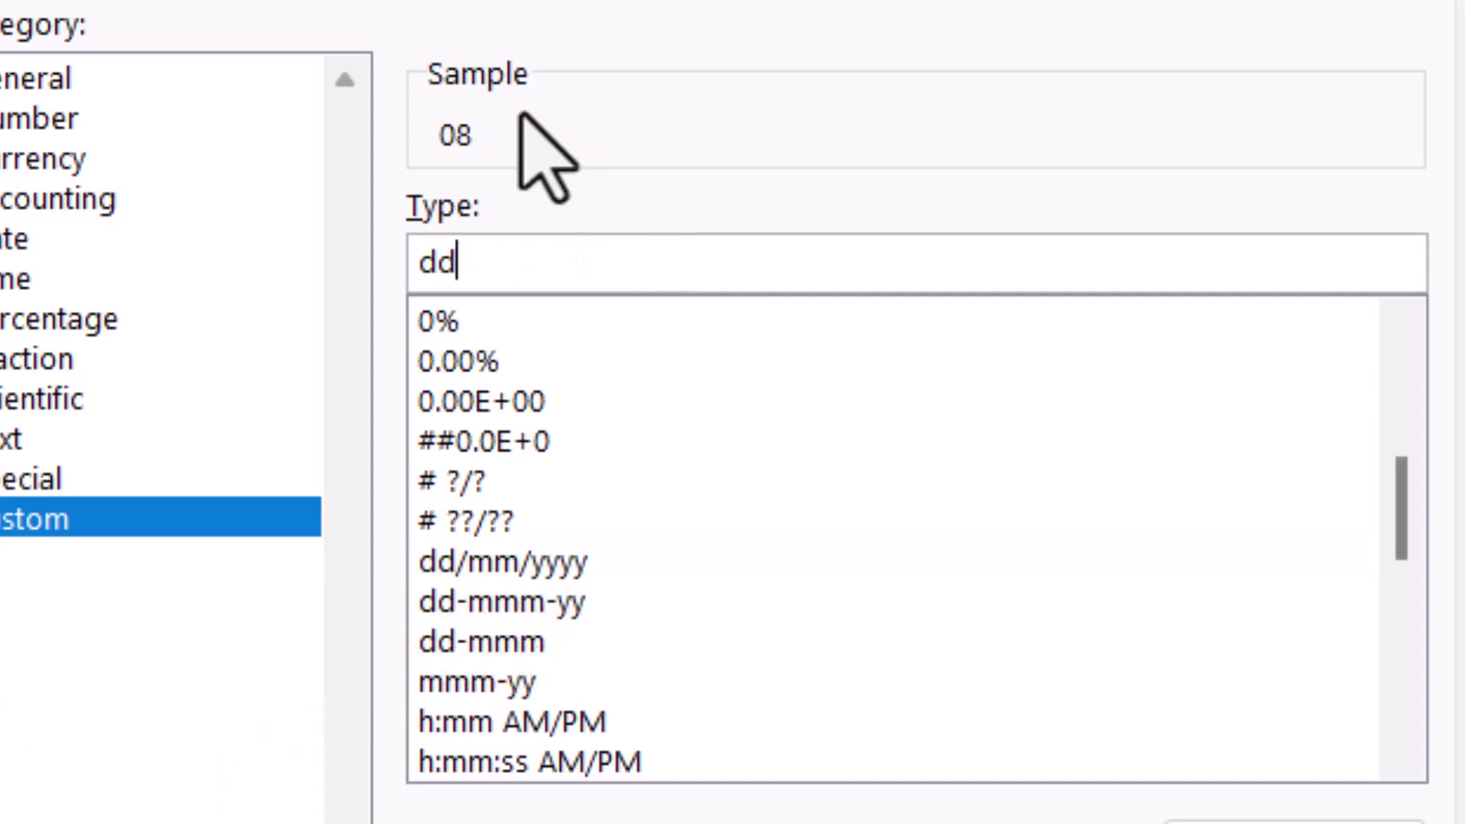
text(d)
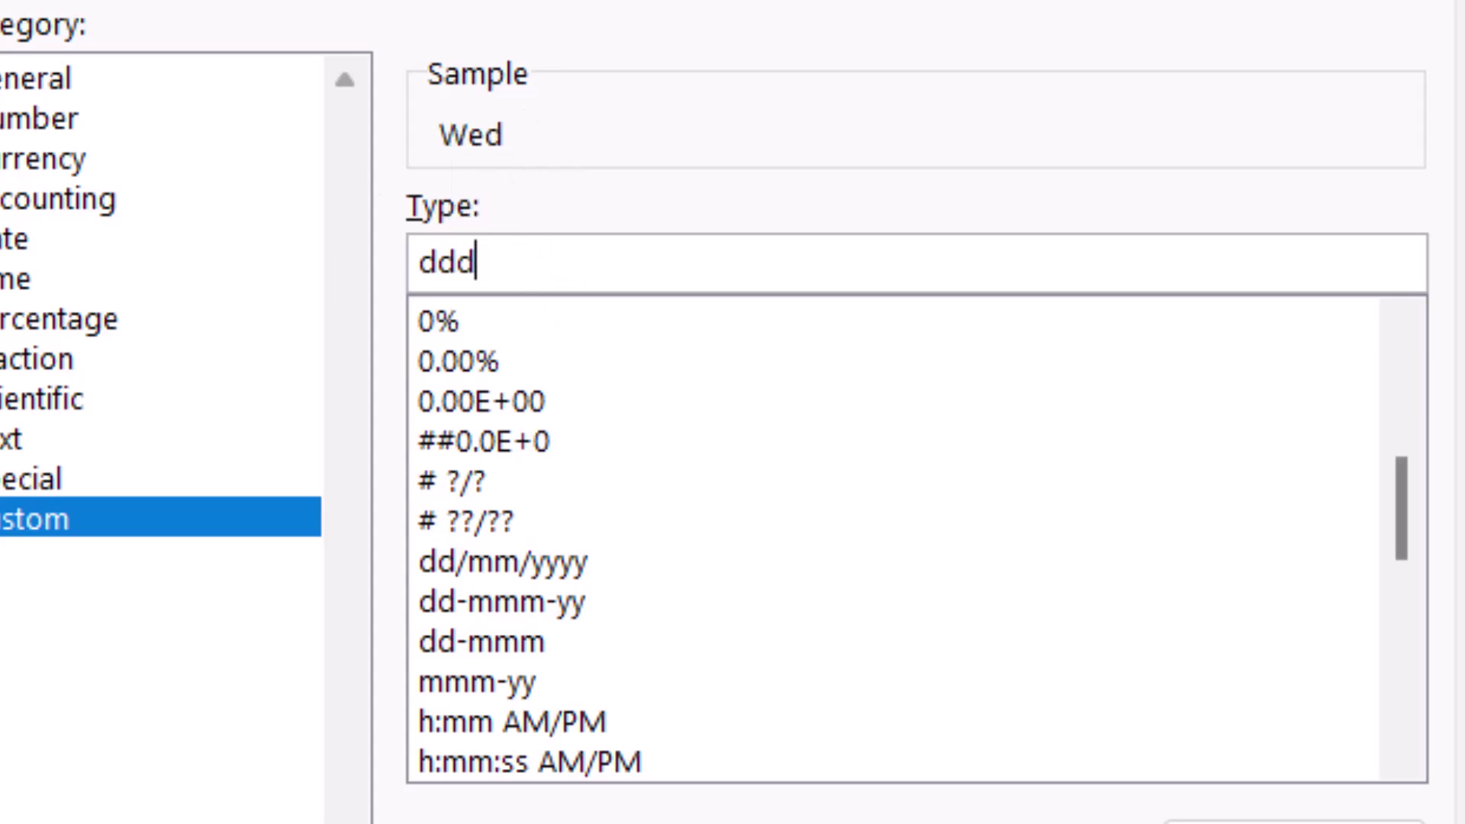
text(d d)
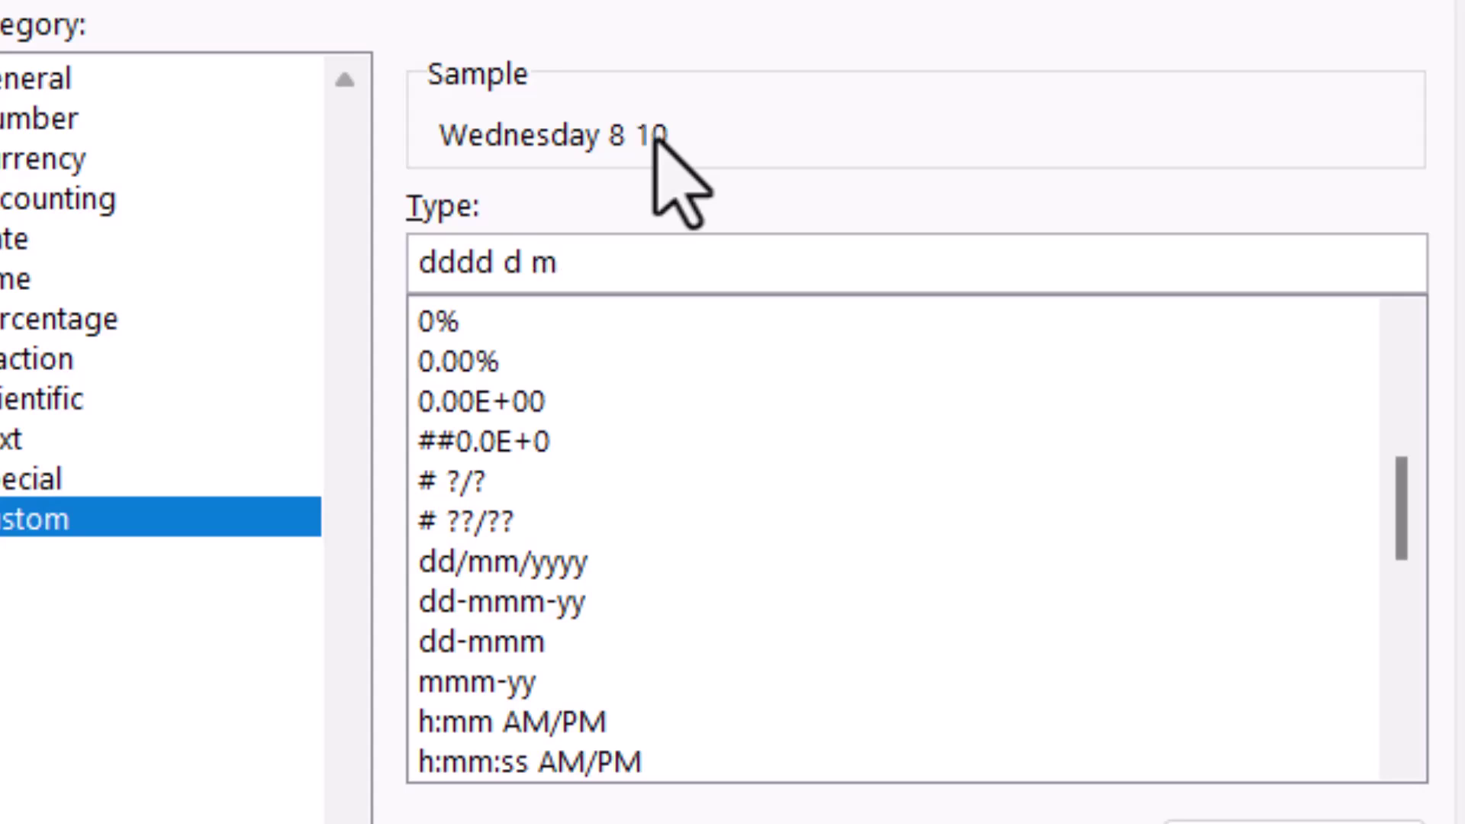
text(mmm)
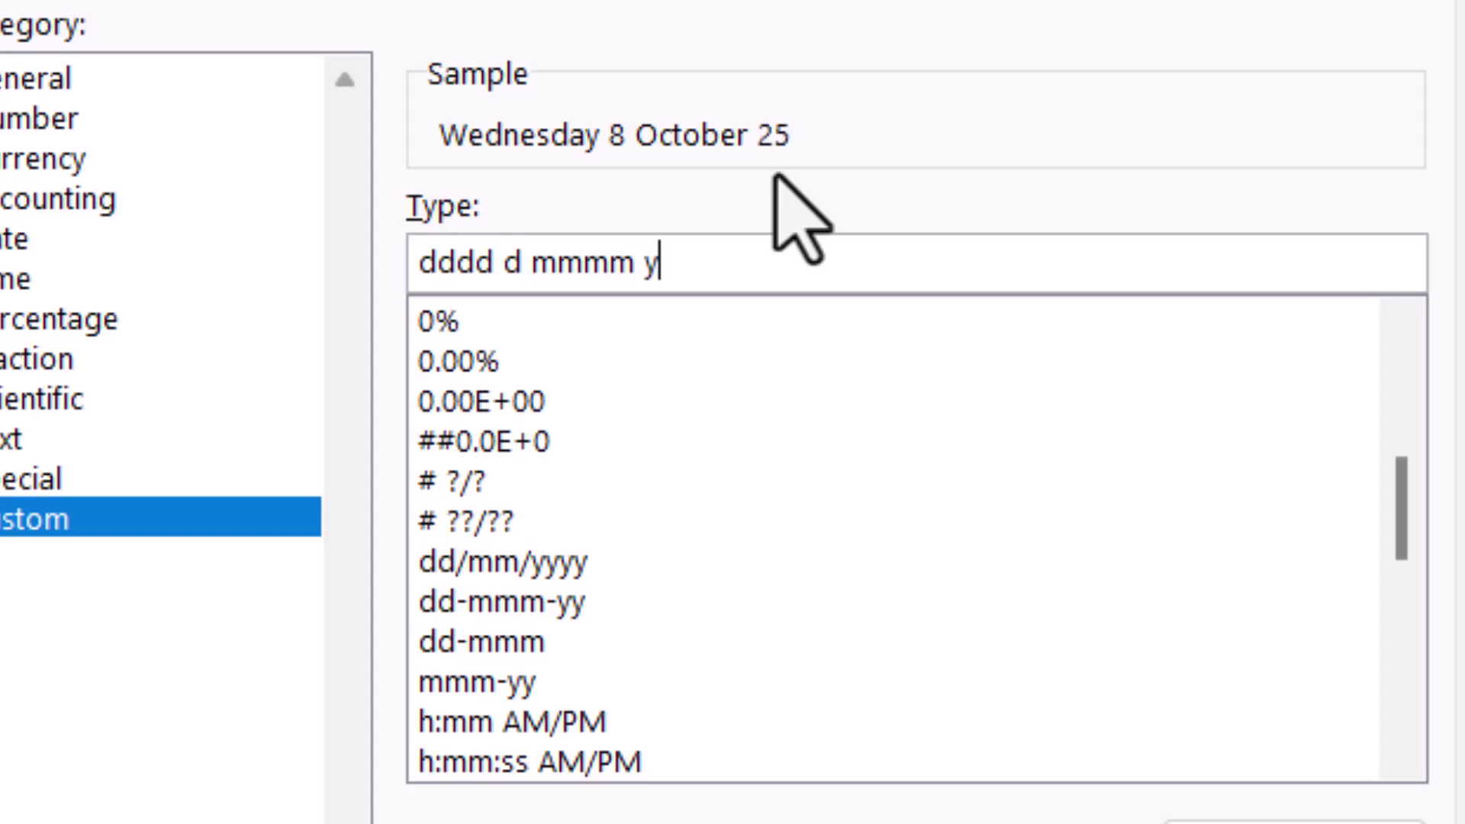
text(yy)
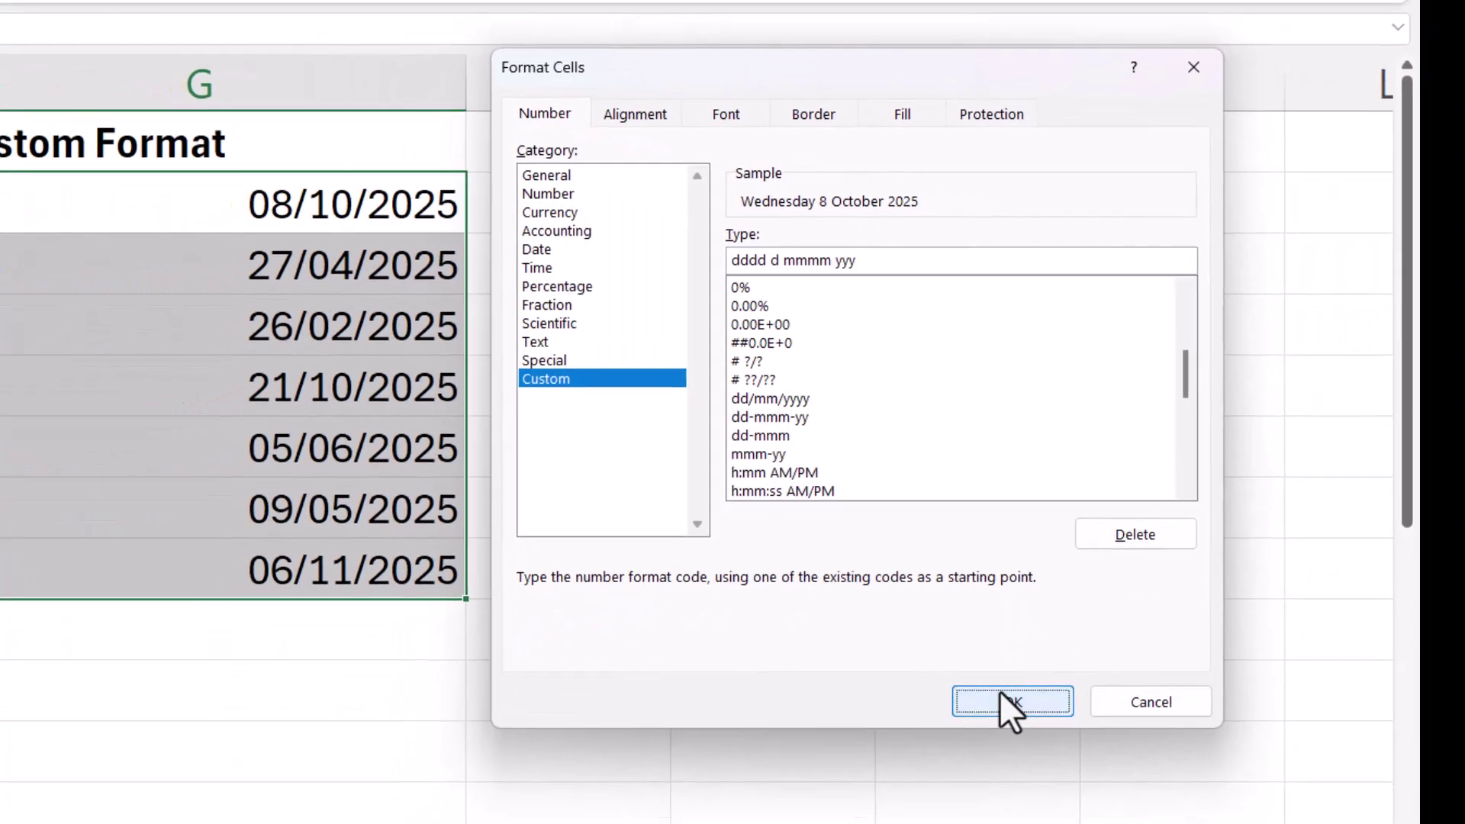
click(994, 765)
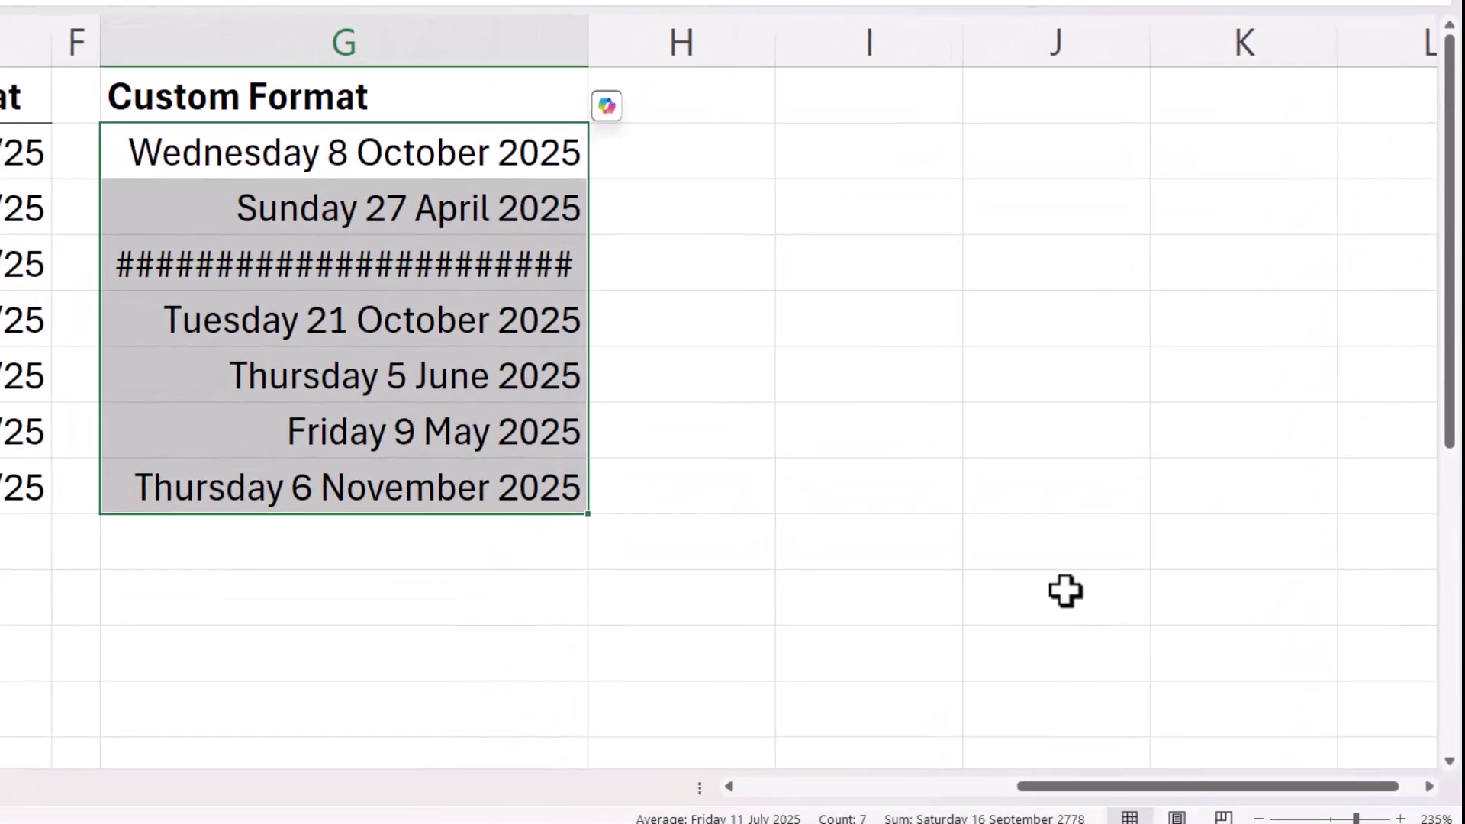
double_click(593, 48)
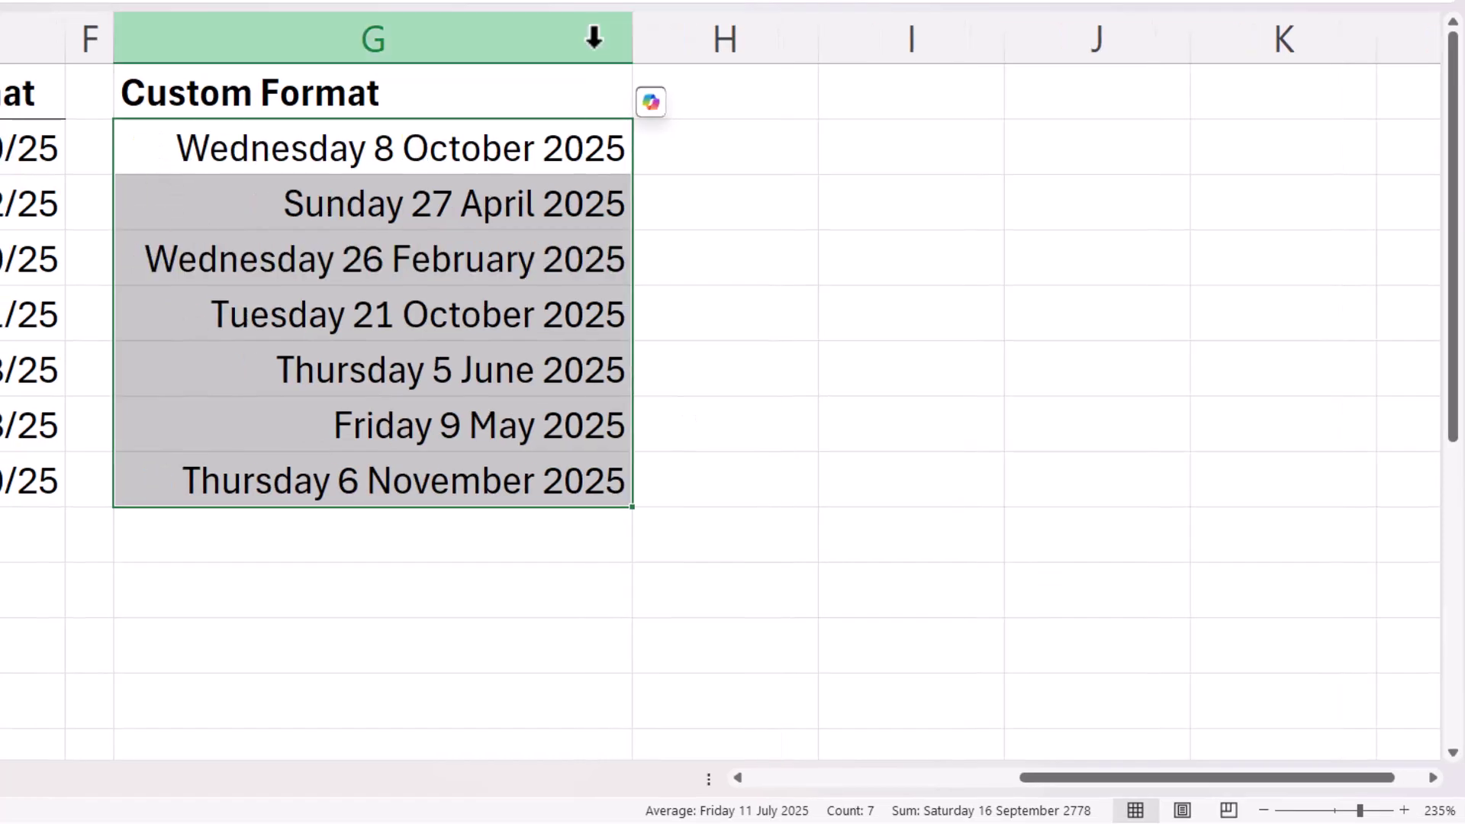